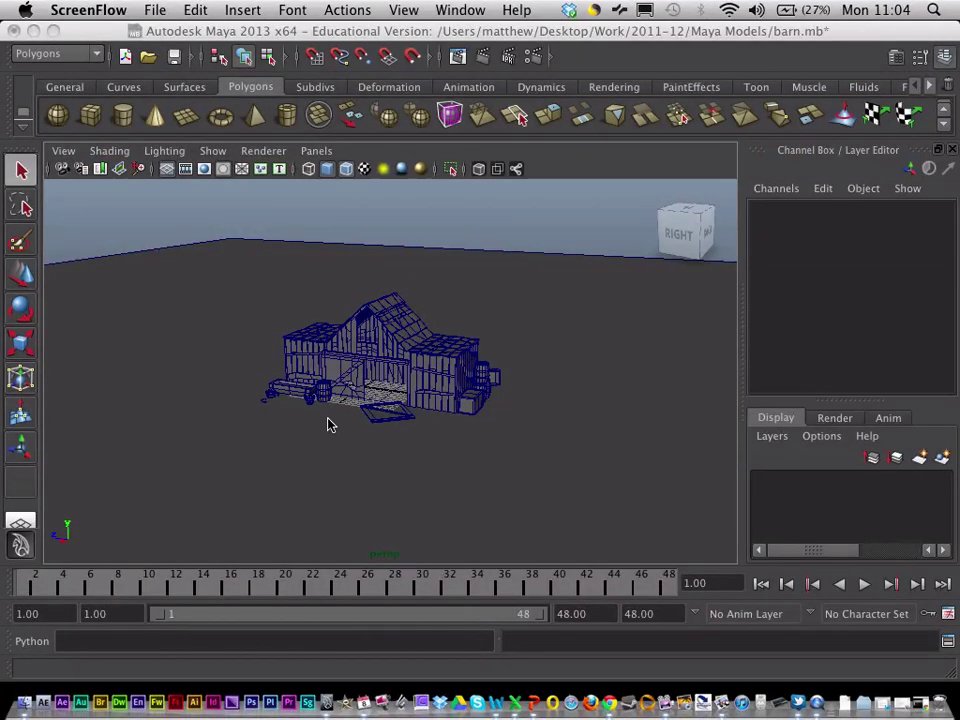
Activate Maya and select several barn pieces, starting with the roof, to inspect them.
left_click(425, 355)
left_click(425, 355)
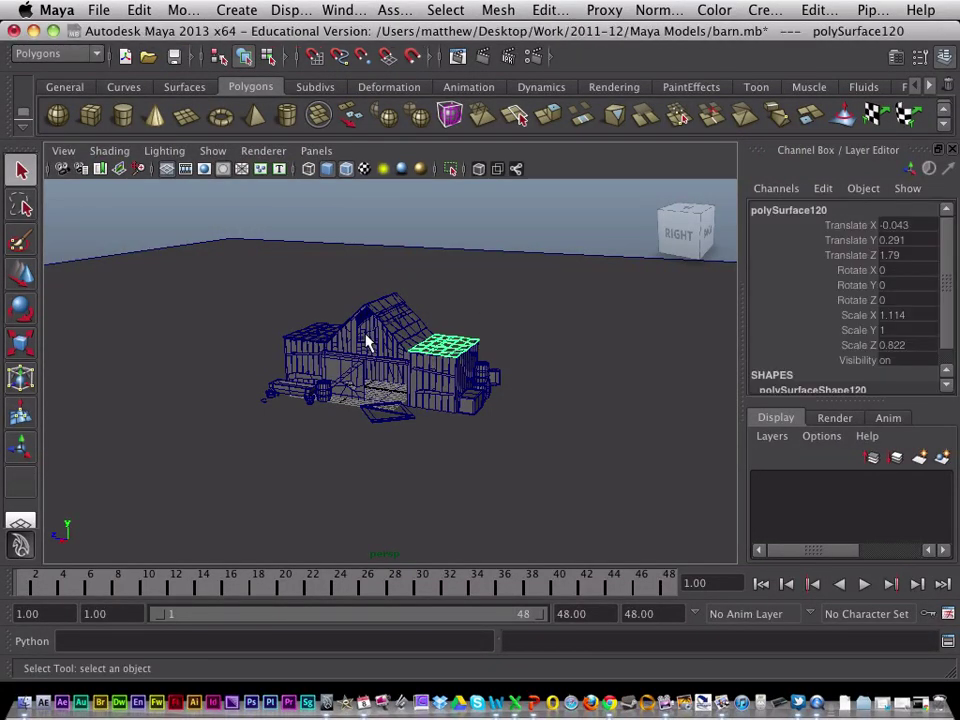
left_click(371, 340)
left_click(379, 346)
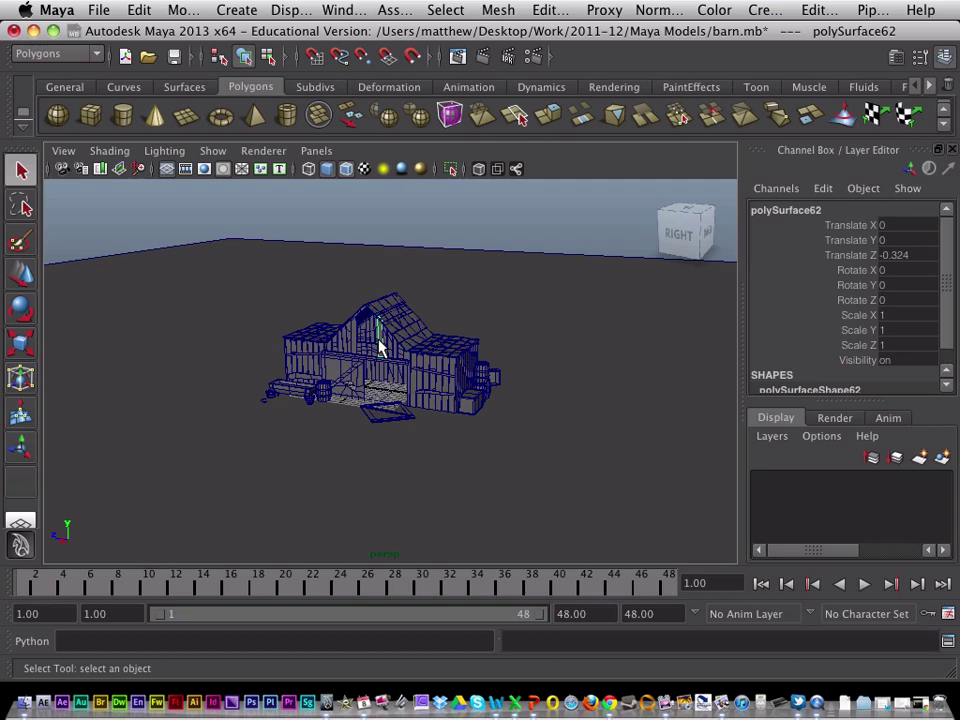
Marquee-select the barn's wall and roof meshes and combine them into polySurface123.
left_click_drag(380, 347, 585, 298, "alt")
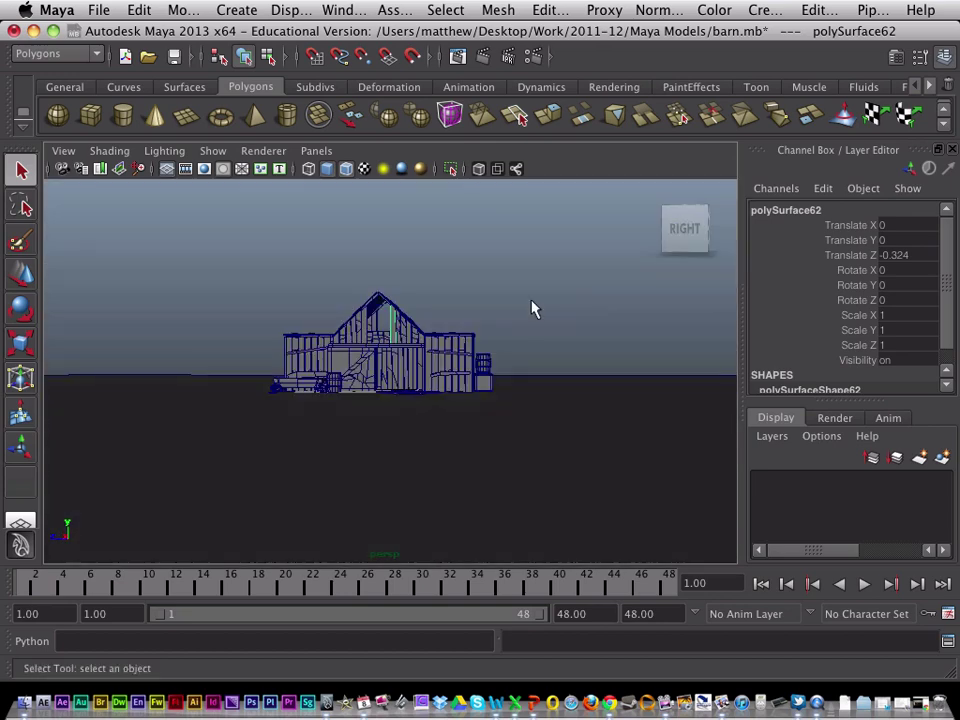
left_click_drag(216, 265, 463, 364)
left_click_drag(488, 290, 483, 237, "alt")
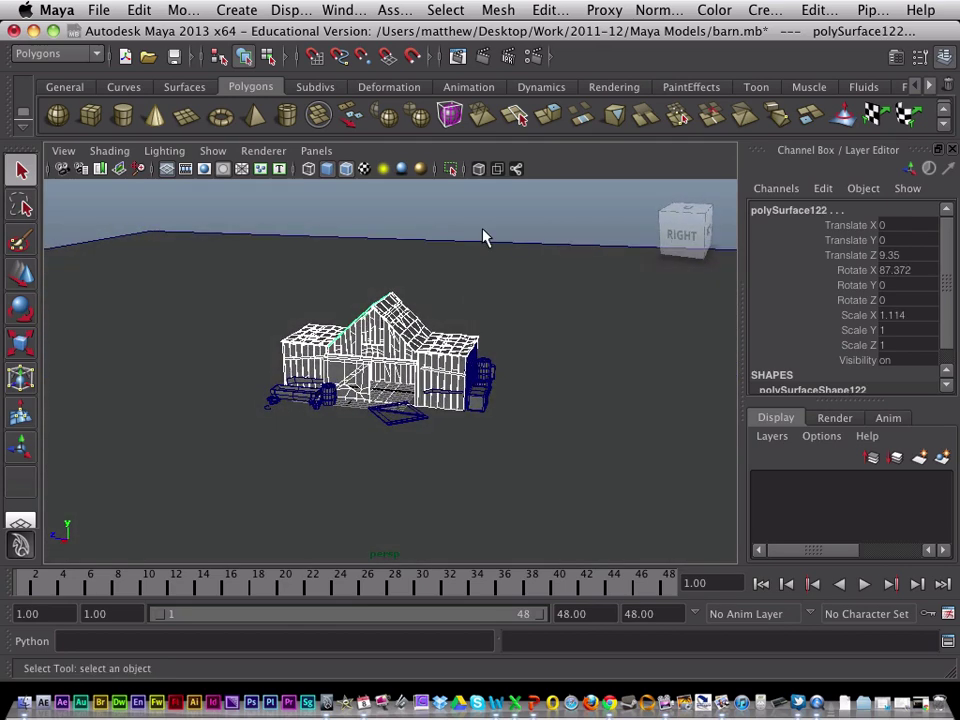
left_click(492, 10)
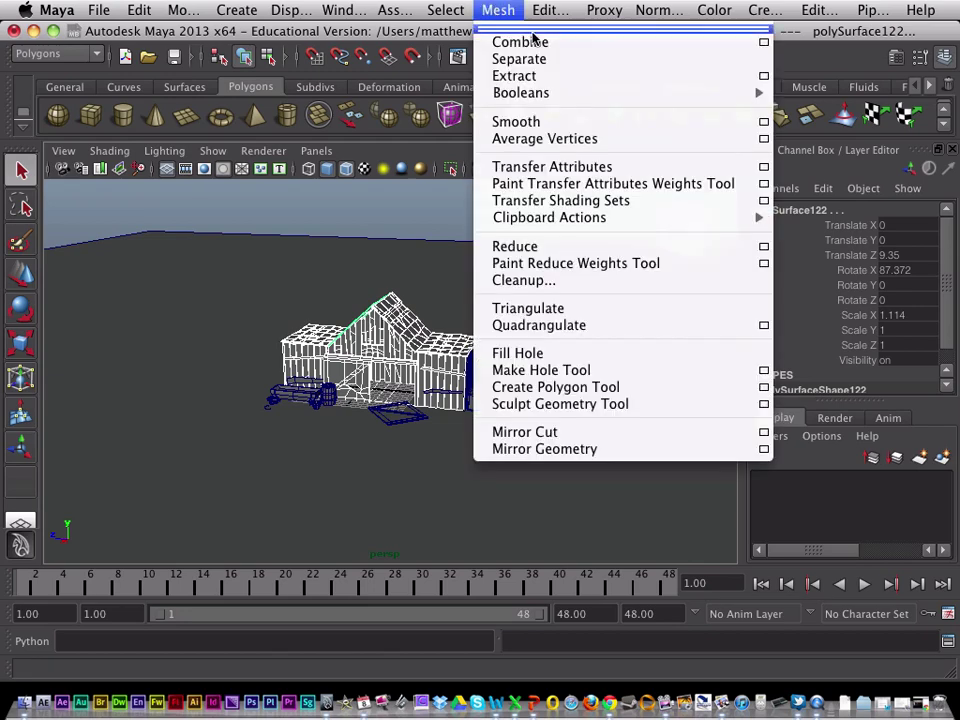
left_click(512, 40)
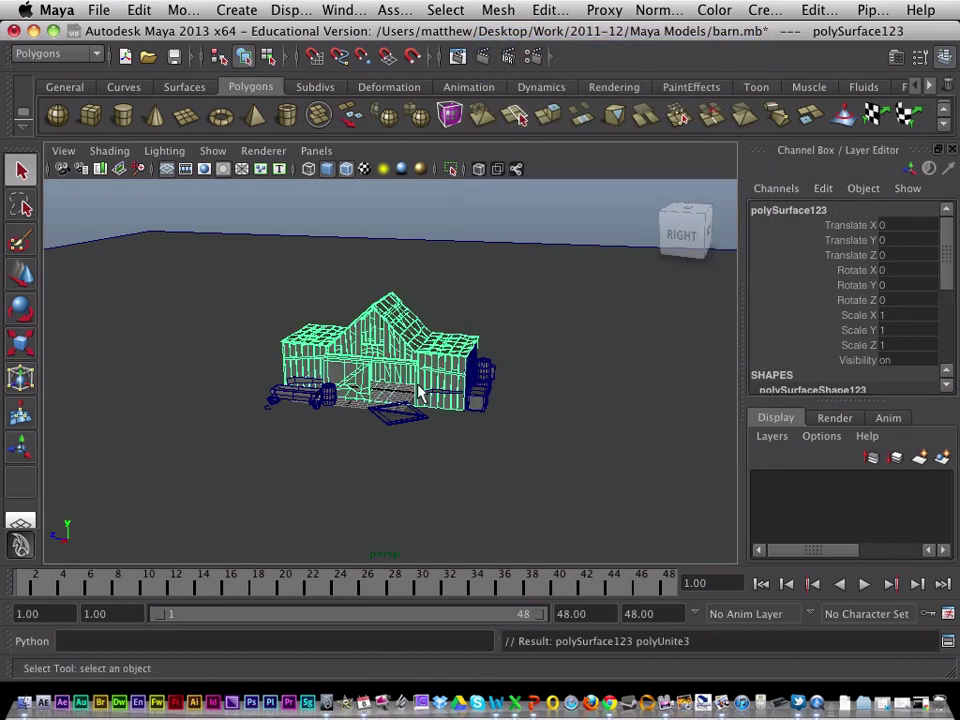
right_click_drag(318, 290, 482, 321, "alt")
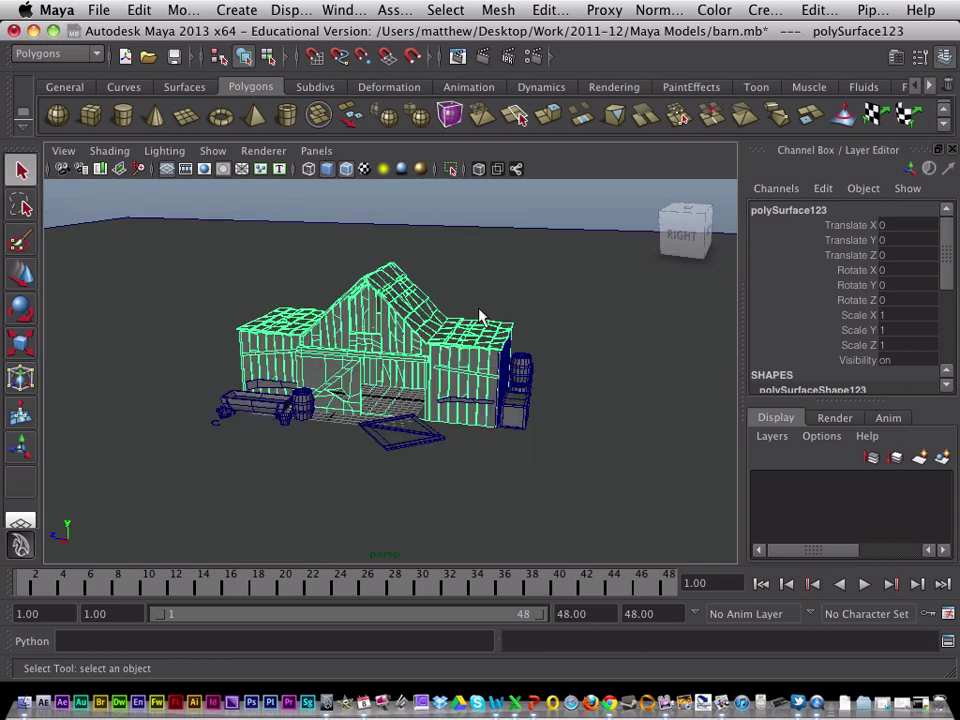
left_click(514, 227)
left_click(420, 290)
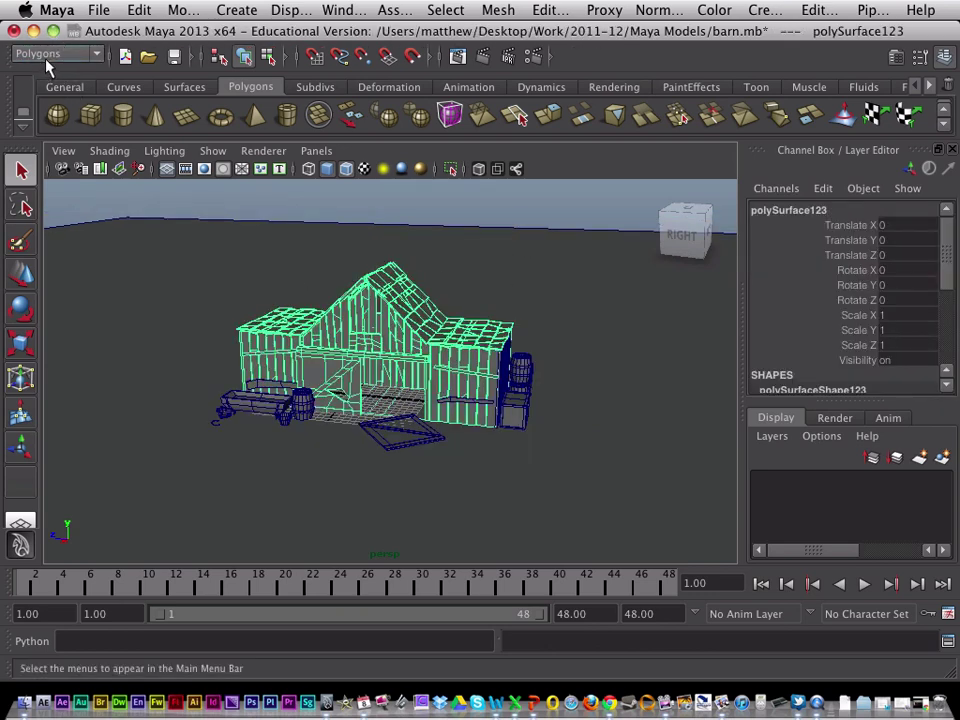
Switch to the Animation menu set and frame the barn in the viewport.
left_click(44, 56)
left_click(39, 70)
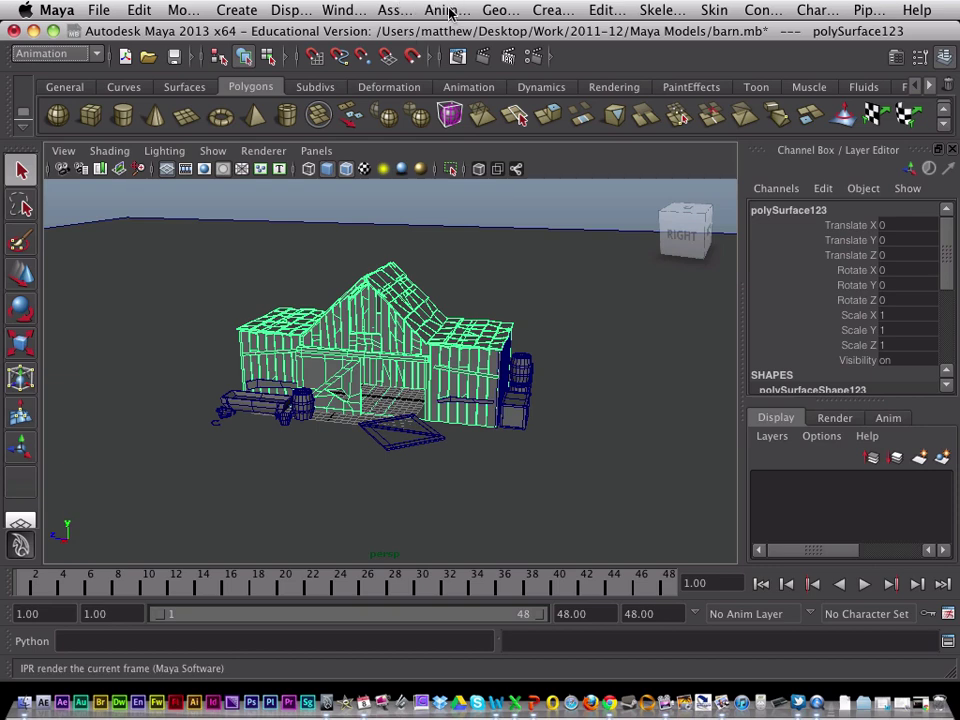
left_click_drag(445, 340, 450, 336, "alt")
scroll(443, 336, "up", 3)
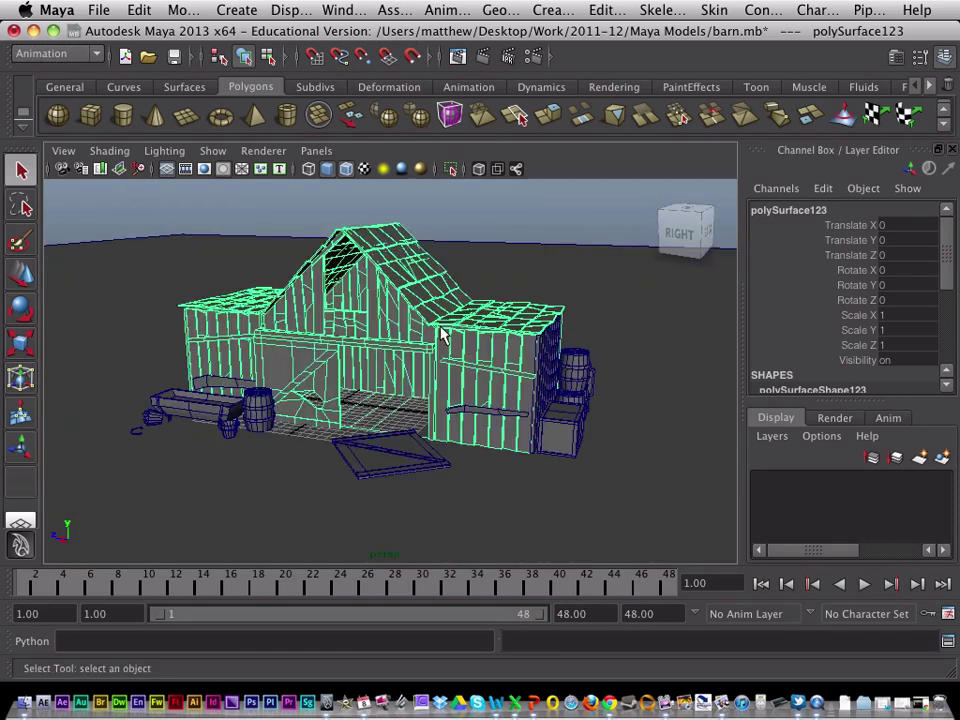
middle_click_drag(474, 349, 500, 340, "alt")
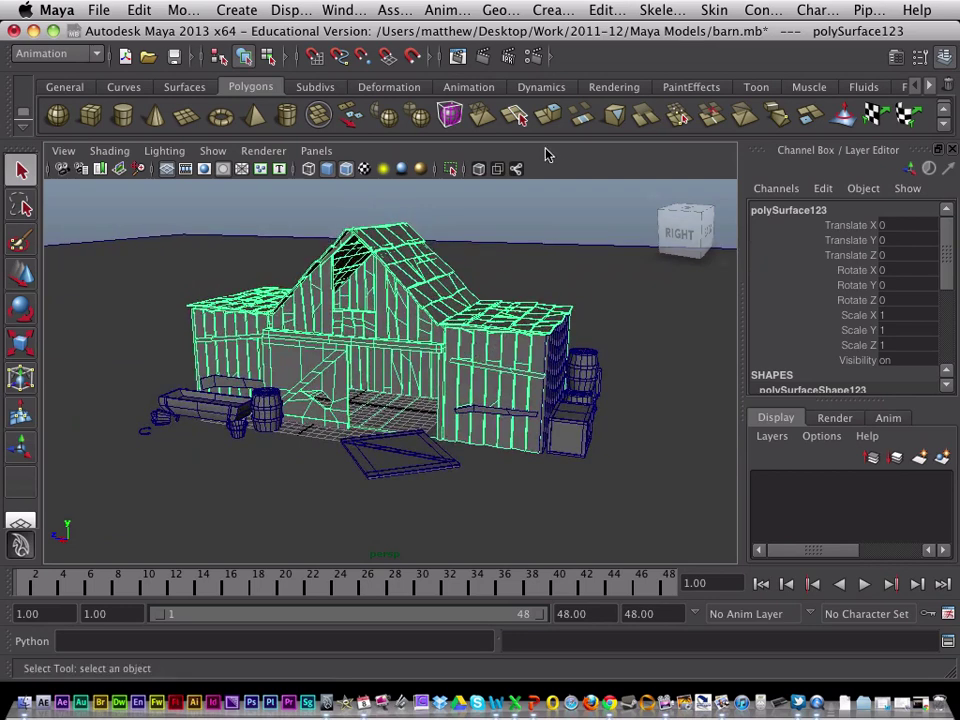
Render a 640×480 test of the current frame, then close Render View.
left_click(482, 57)
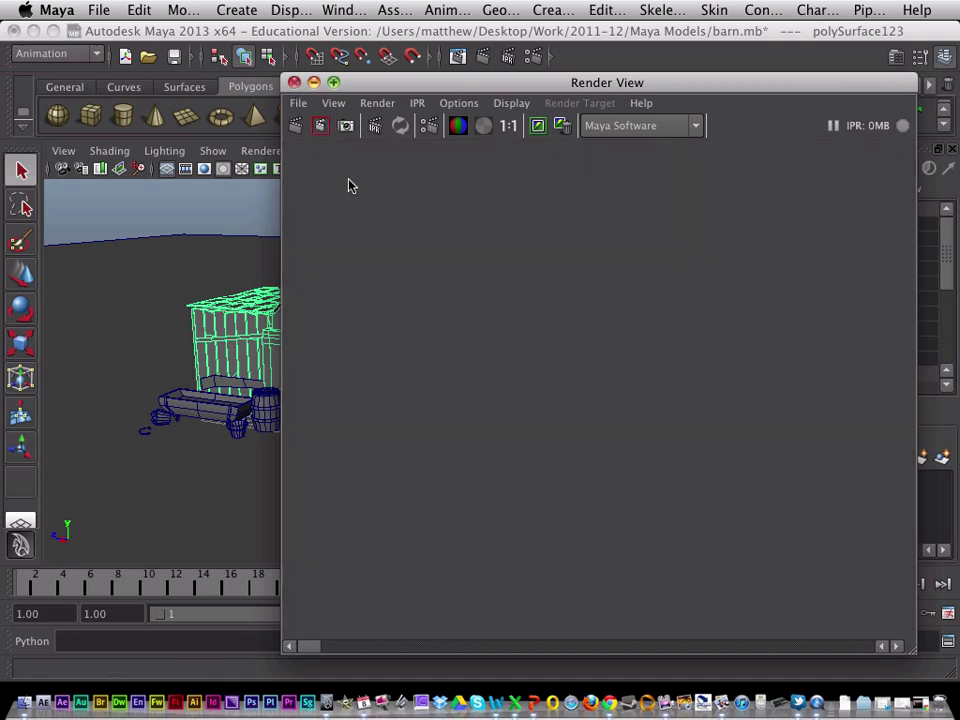
key("super+w")
left_click_drag(411, 396, 444, 381, "alt")
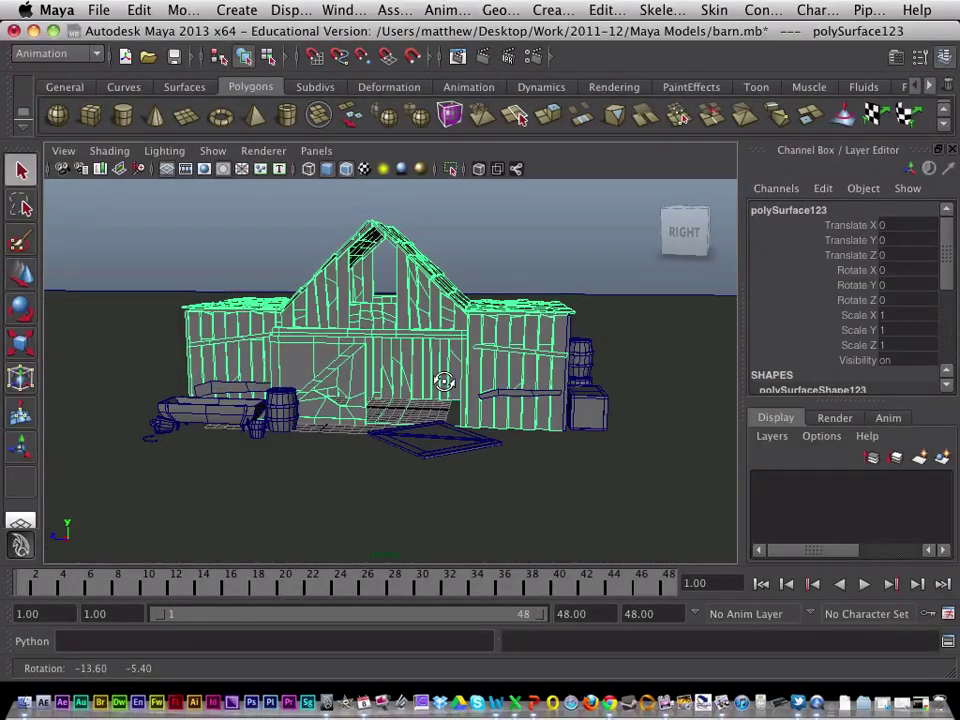
Create a 240-frame clockwise turntable animation from the Animate > Turntable options.
left_click(446, 10)
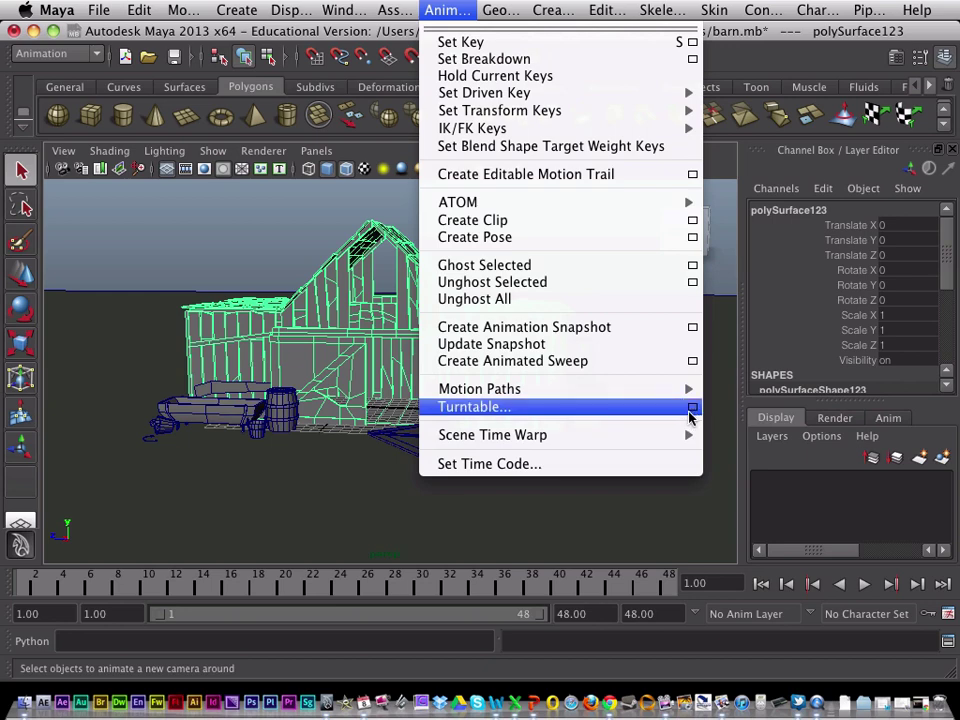
left_click(692, 408)
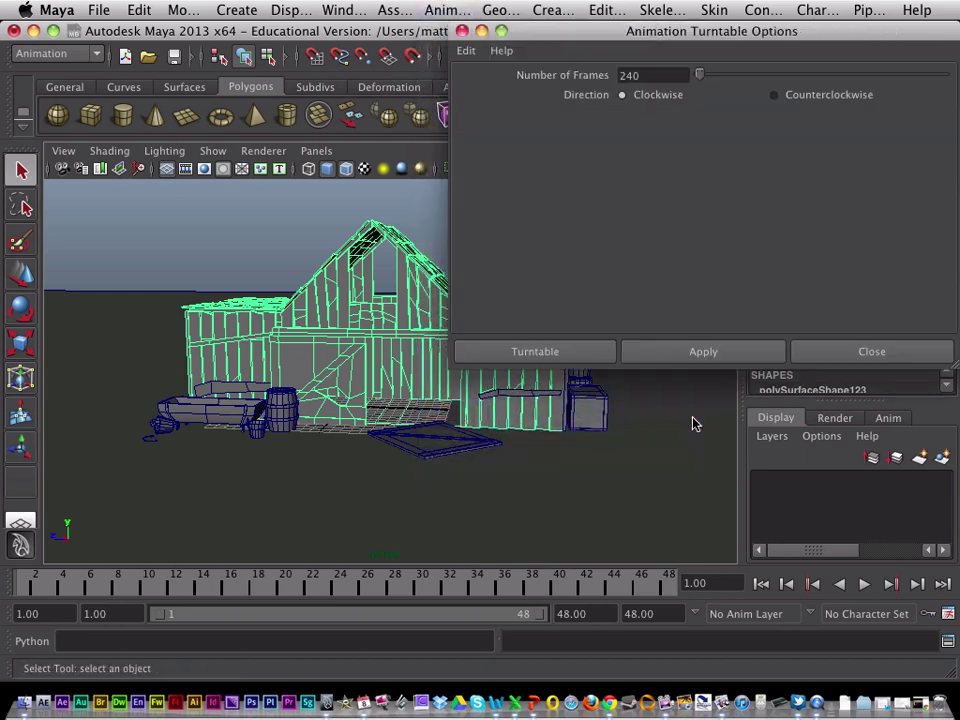
left_click_drag(758, 34, 700, 44)
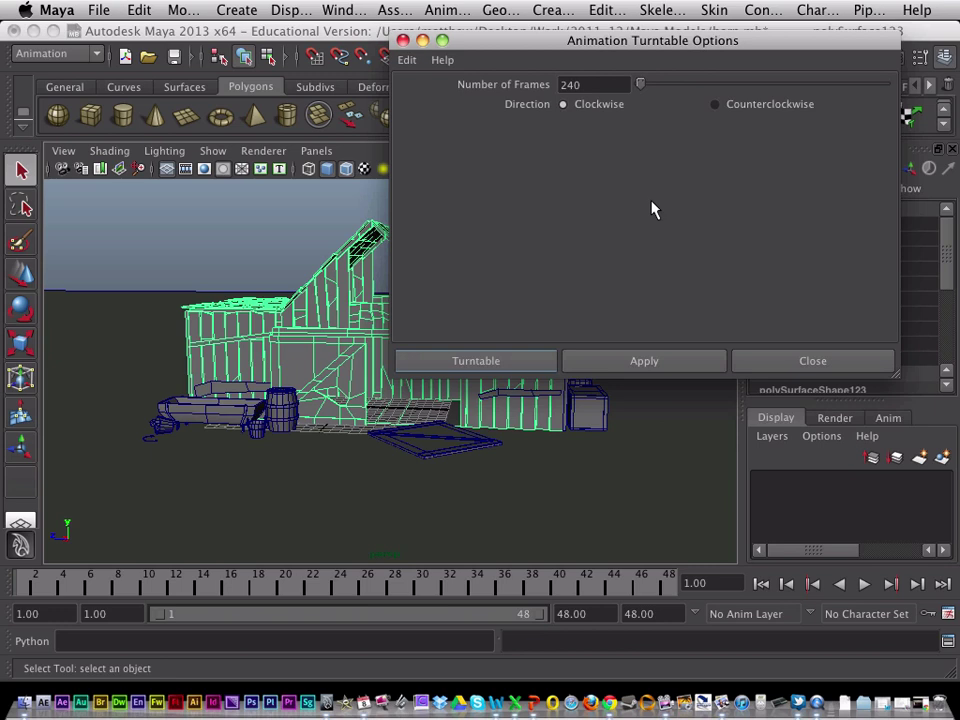
left_click(590, 85)
left_click(489, 361)
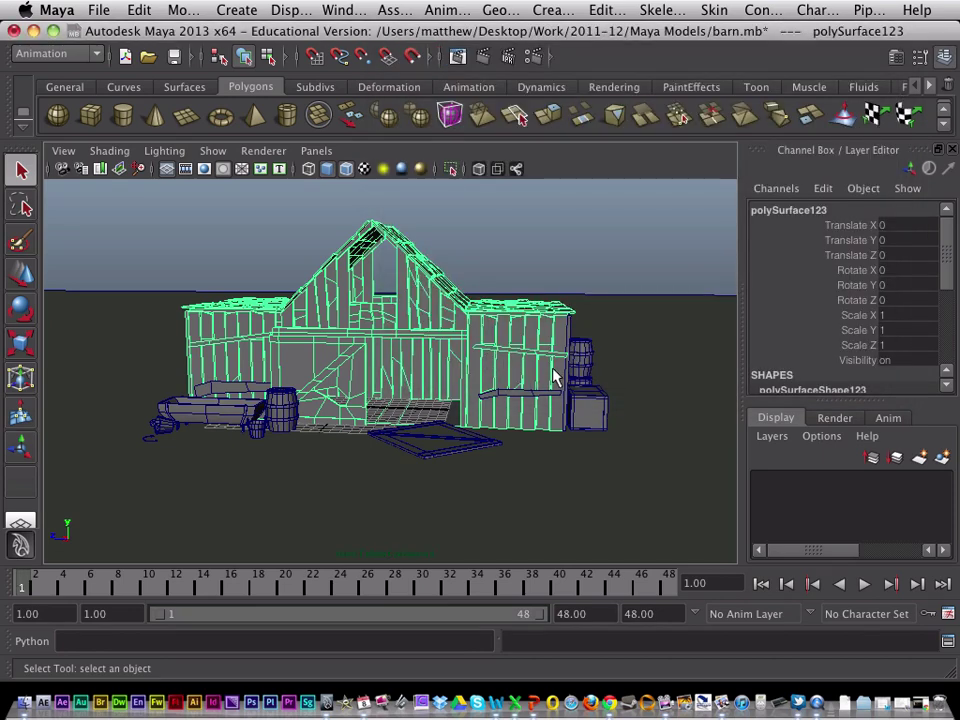
Set the animation end time to 240, extend the playback range, and play it.
left_click_drag(545, 325, 540, 323, "alt")
double_click(670, 622)
type("240")
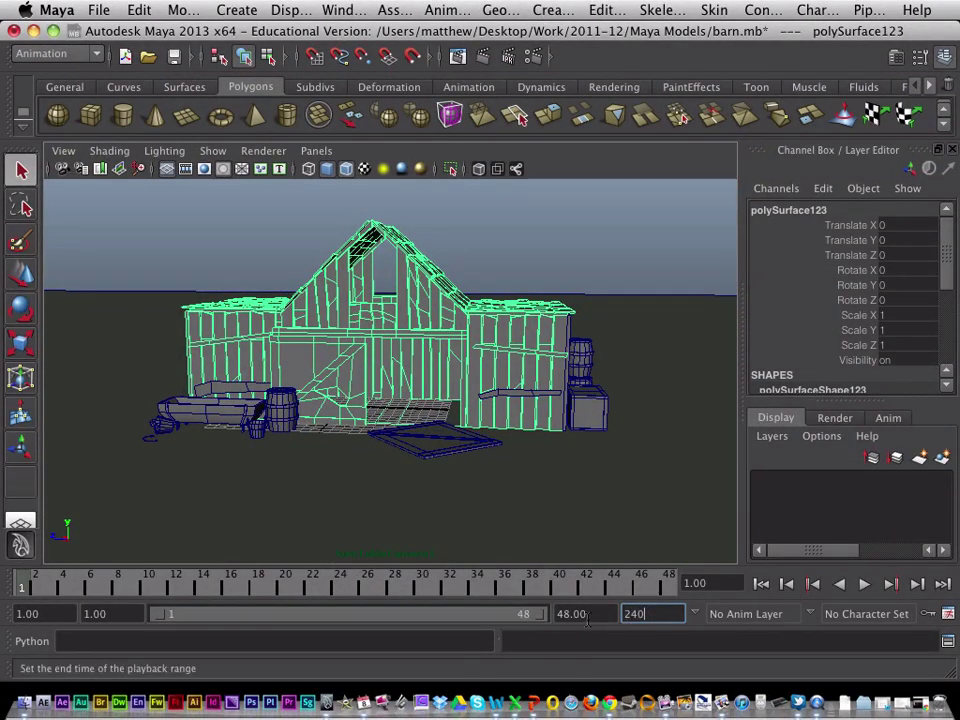
key("Tab")
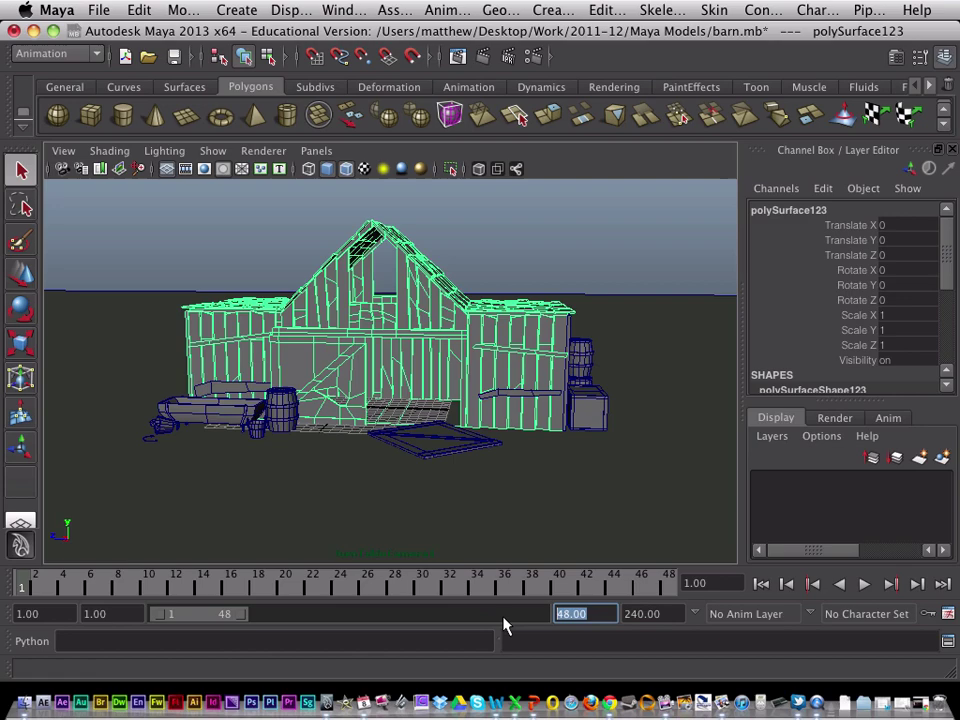
left_click_drag(240, 620, 540, 614)
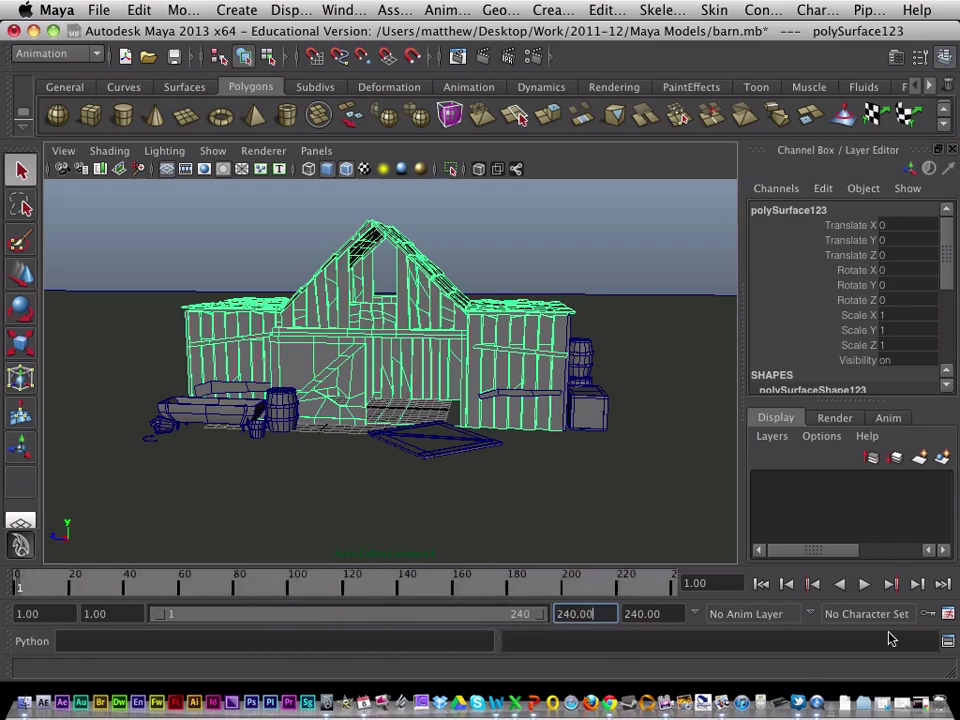
left_click(864, 584)
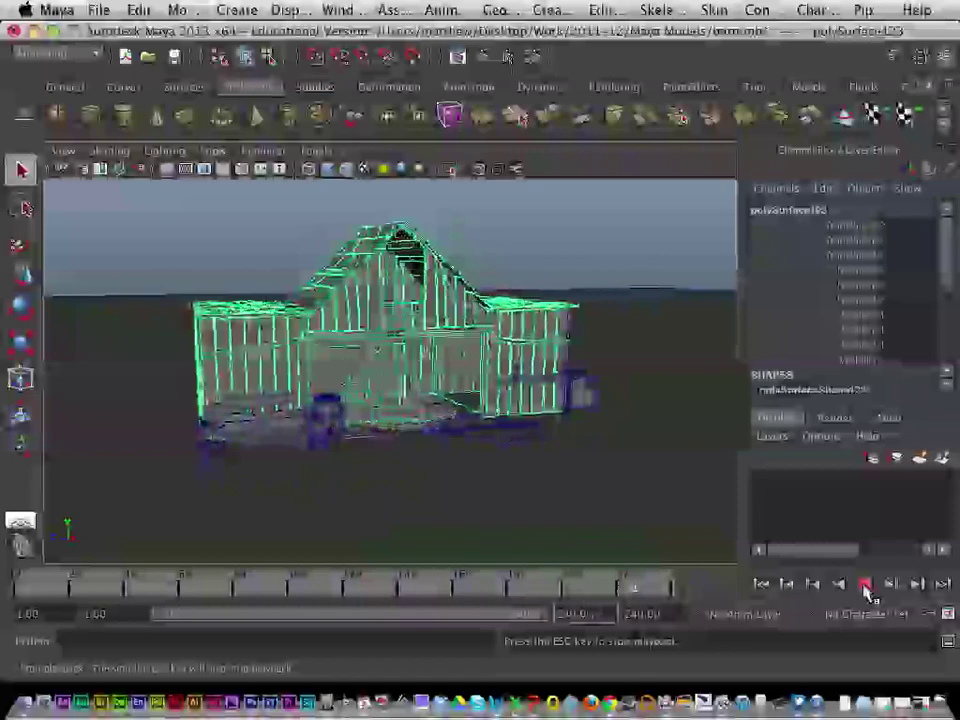
Stop playback and look through turnTableCamera1 via Panels > Perspective.
left_click(862, 587)
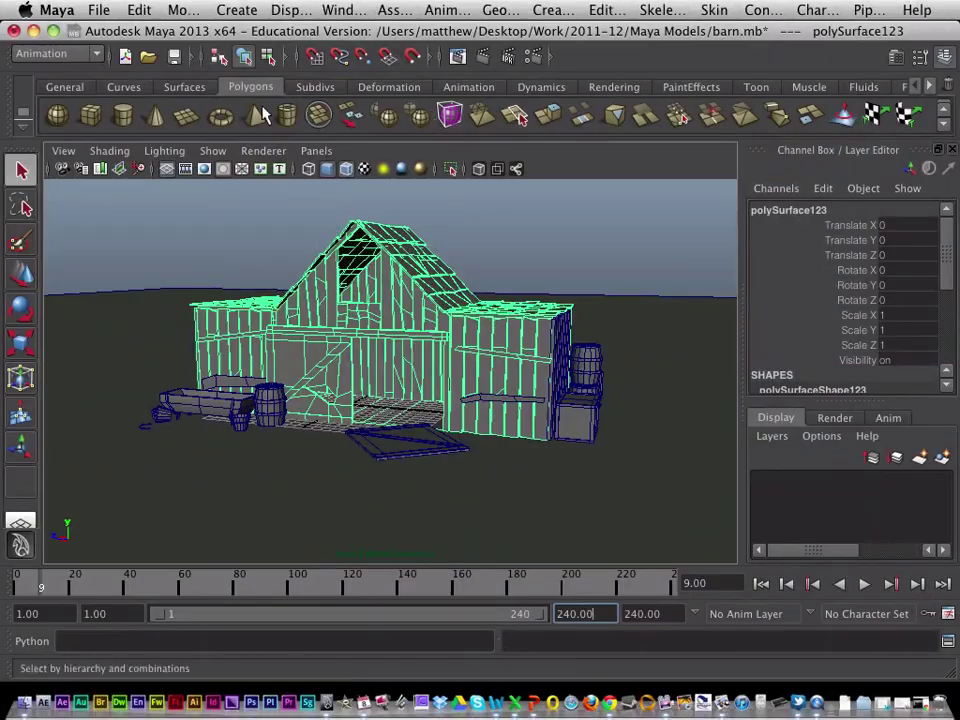
left_click(318, 152)
mouse_move(328, 168)
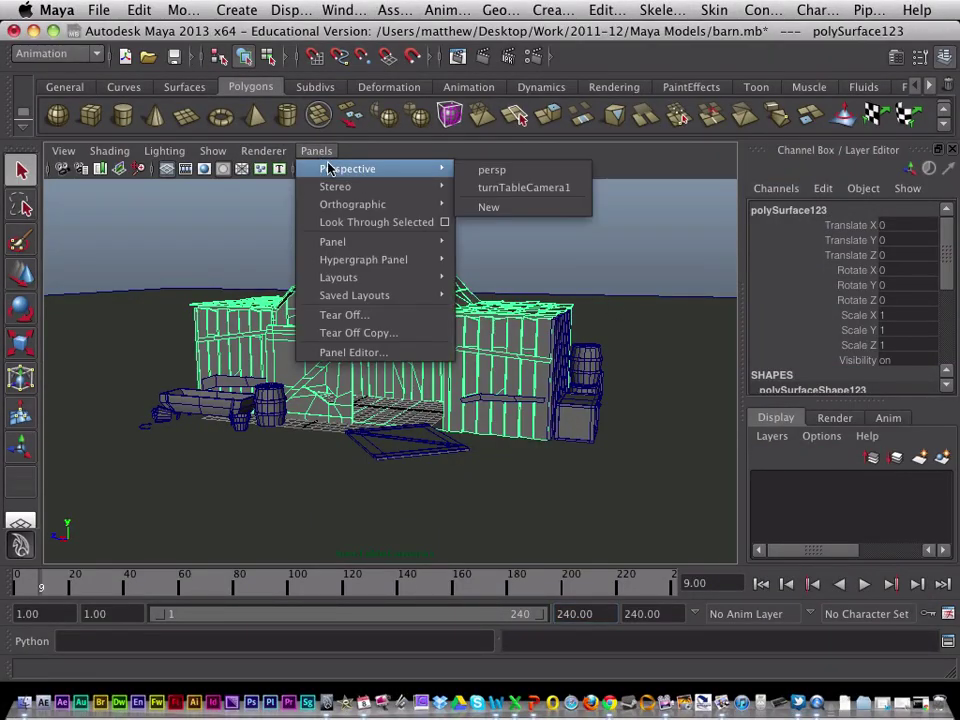
left_click(535, 189)
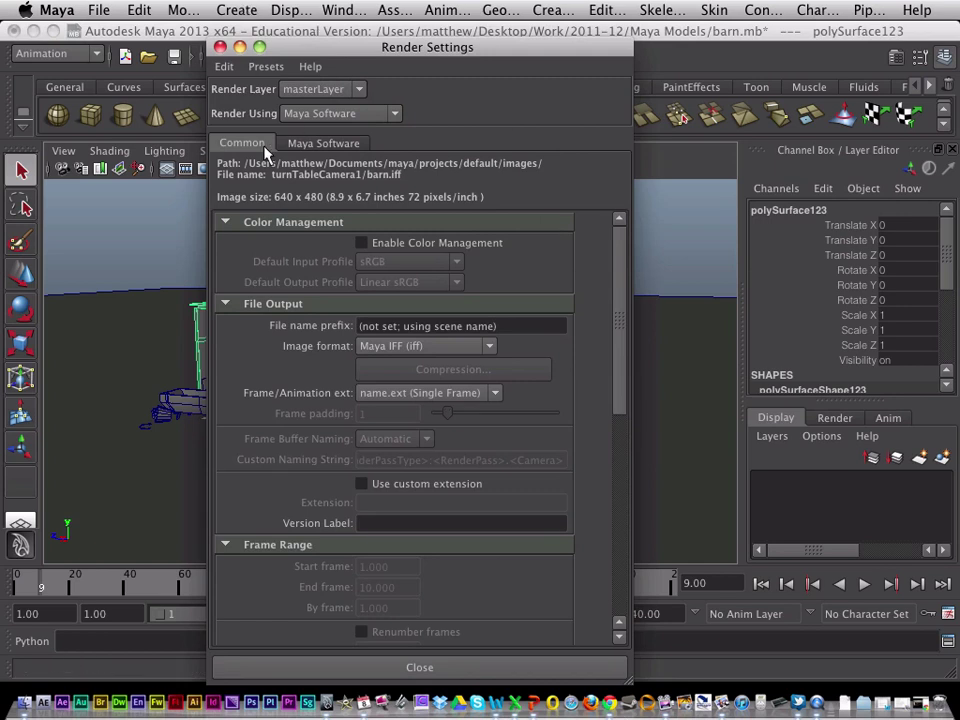
Keep masterLayer and Maya Software in Render Settings, then open the Frame/Animation ext choices.
left_click(333, 93)
left_click(333, 90)
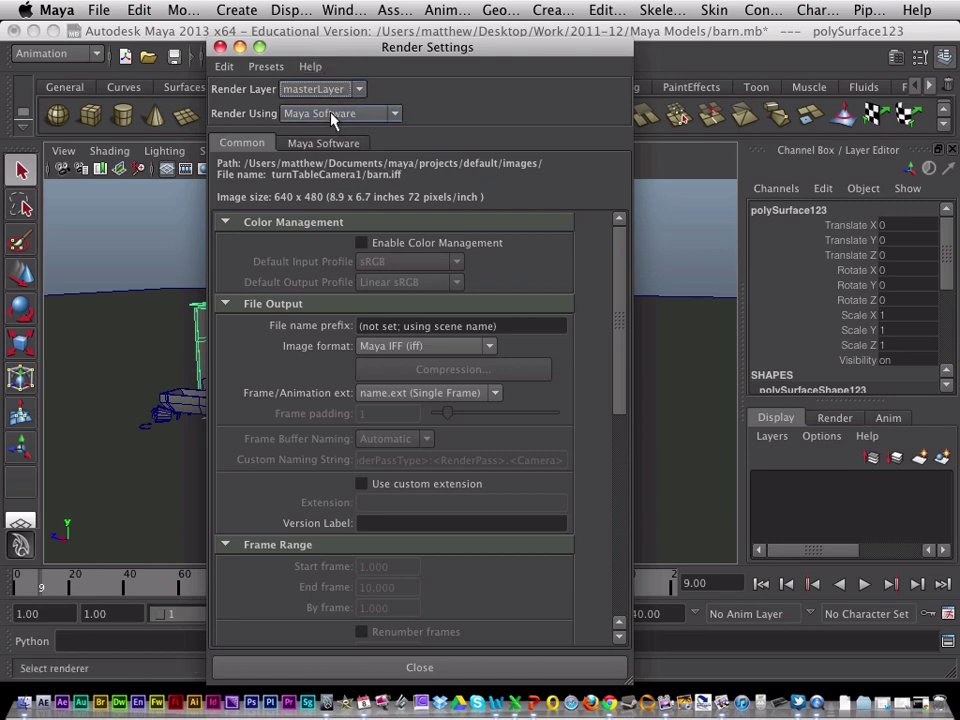
left_click(332, 114)
left_click(331, 116)
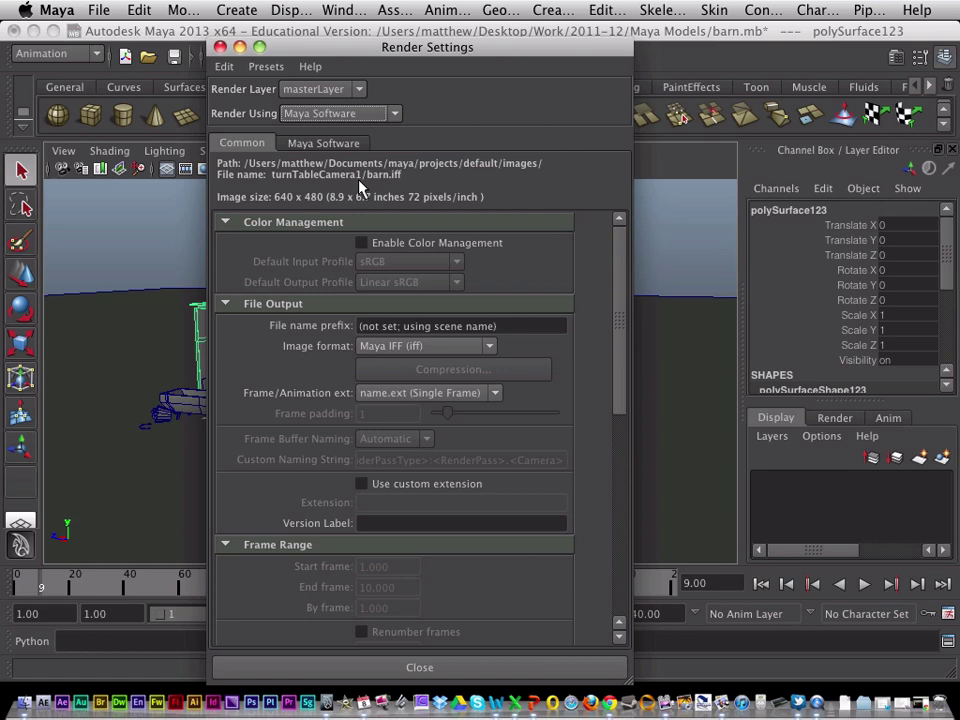
left_click(409, 394)
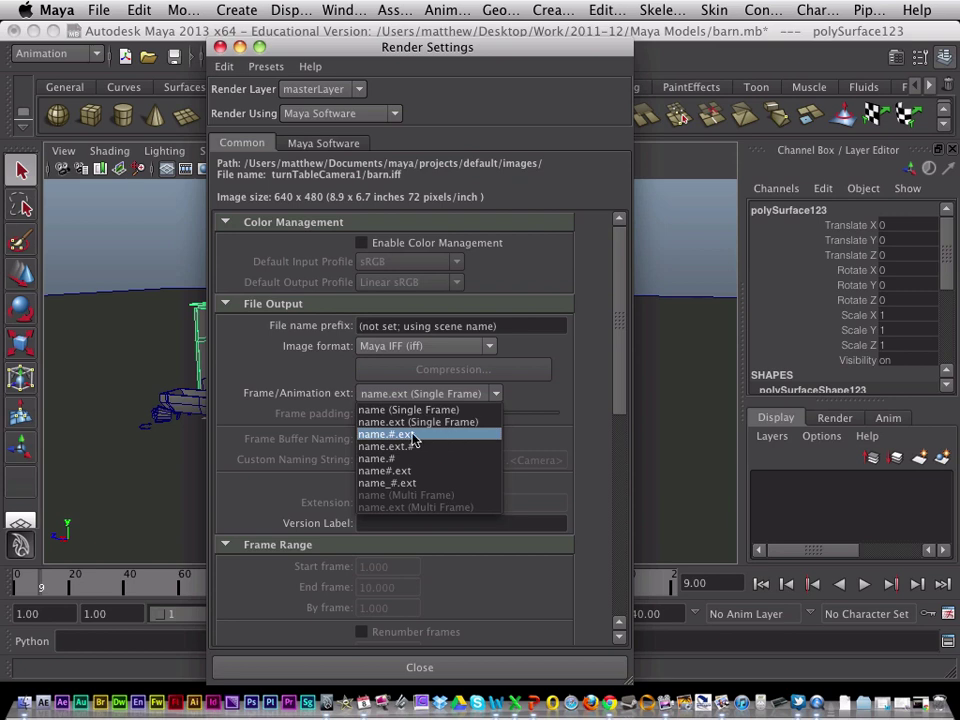
Set frame naming to name.#.ext and the image format to JPEG (jpg).
left_click(450, 434)
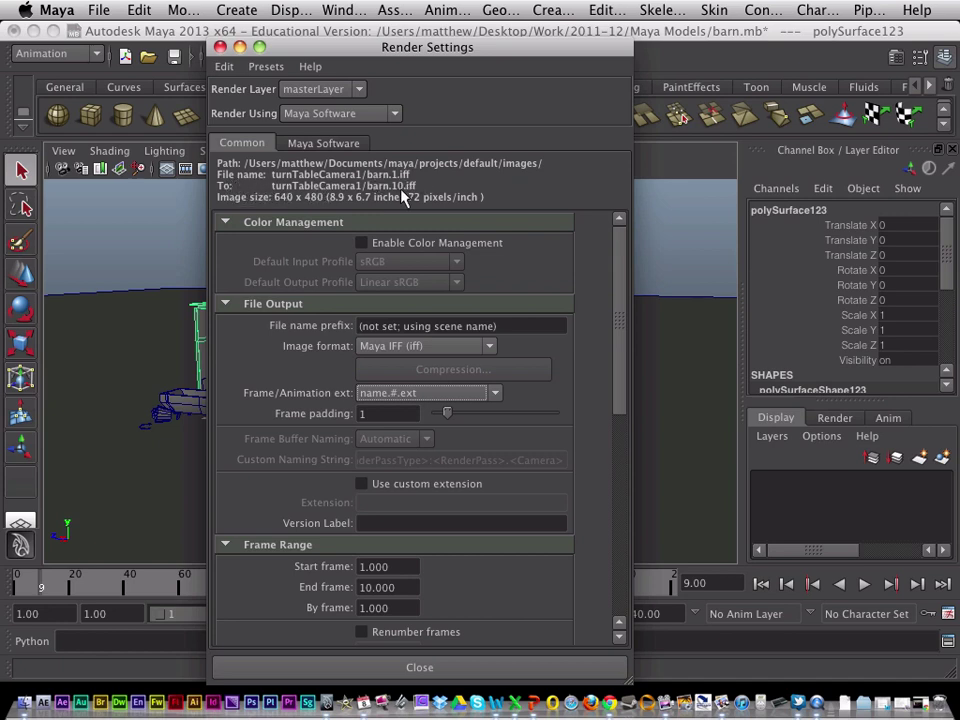
left_click(488, 346)
scroll(418, 412, "down", 4)
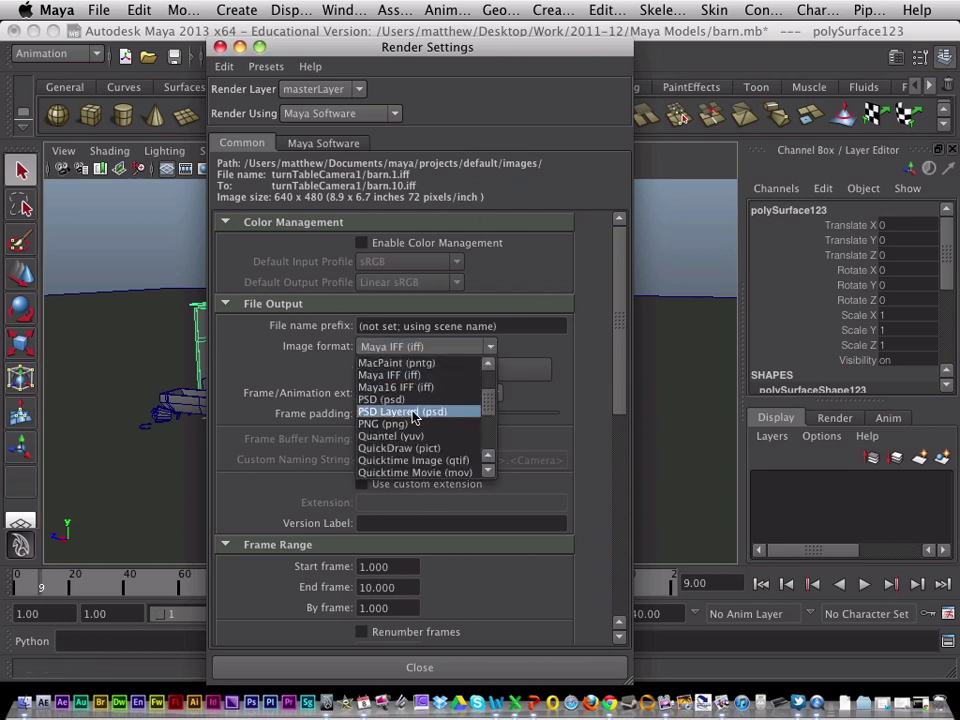
scroll(418, 414, "up", 2)
scroll(433, 415, "up", 1)
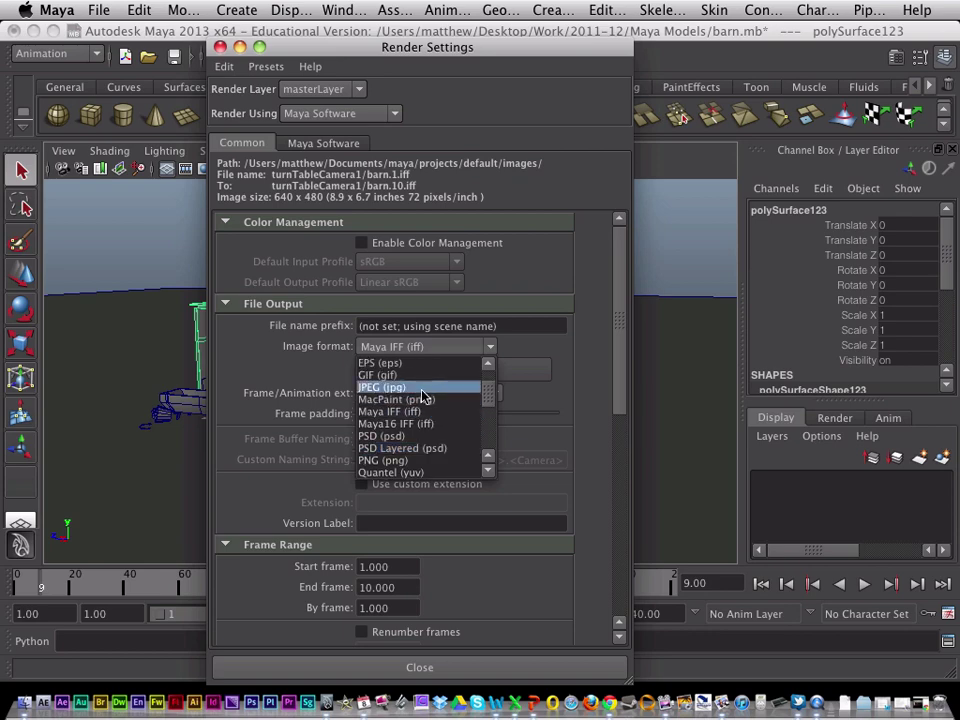
left_click(424, 387)
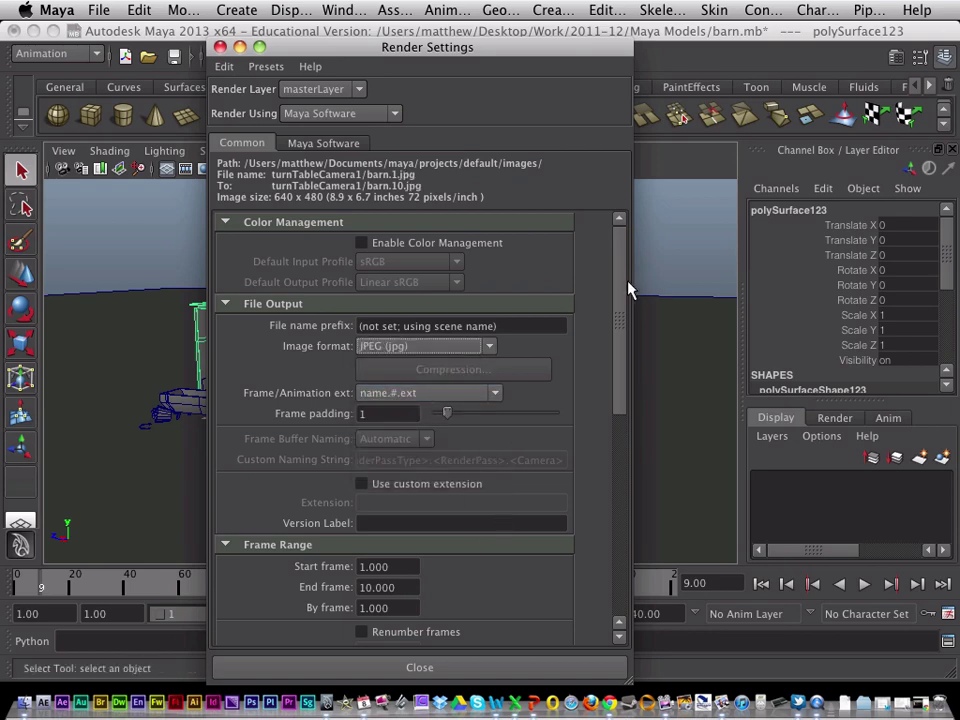
Scroll to Frame Range and type 240 into the End frame field.
left_click_drag(622, 293, 628, 410)
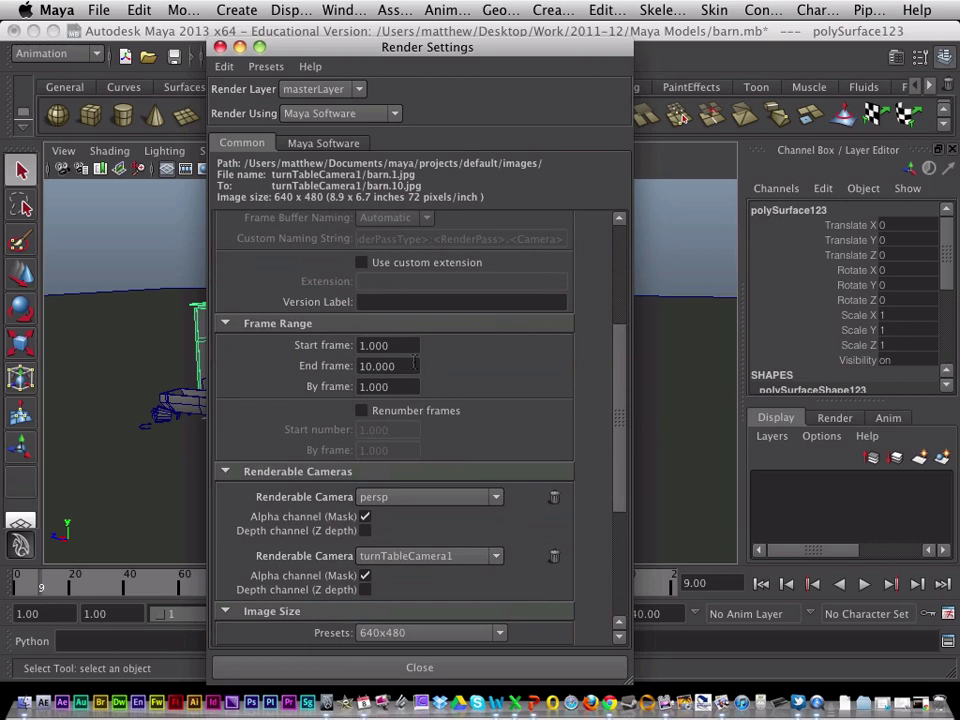
double_click(377, 366)
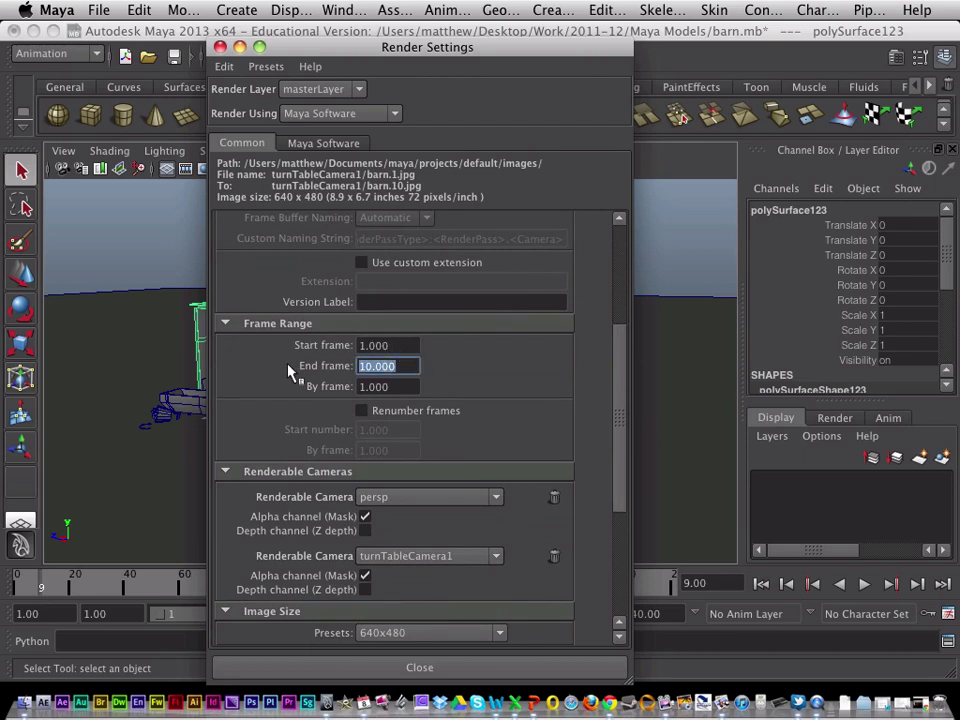
type("240")
left_click(400, 345)
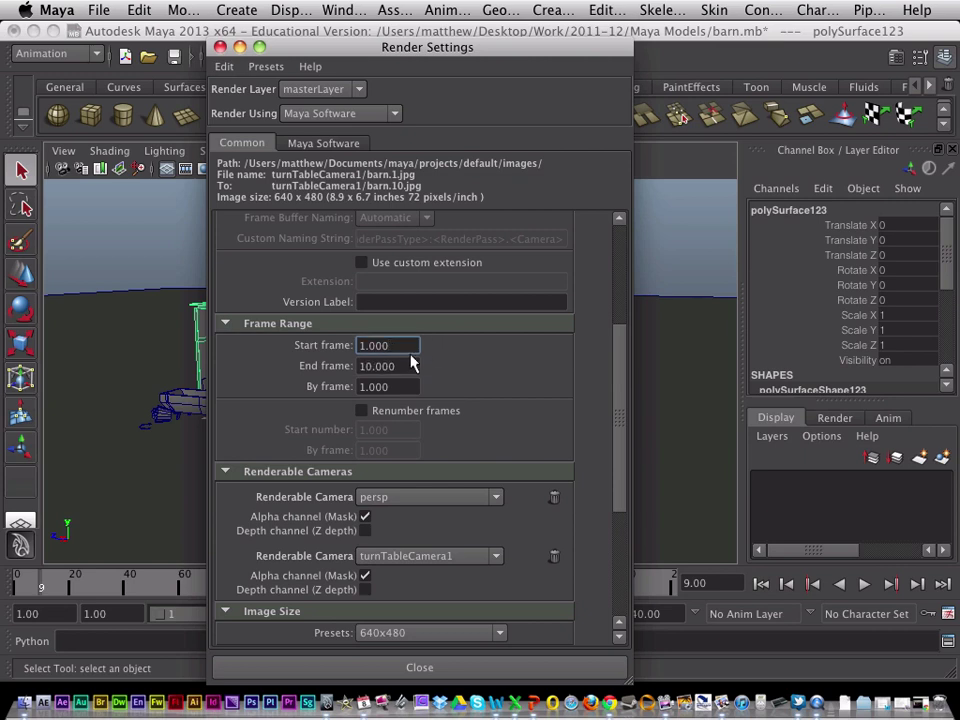
left_click(378, 366)
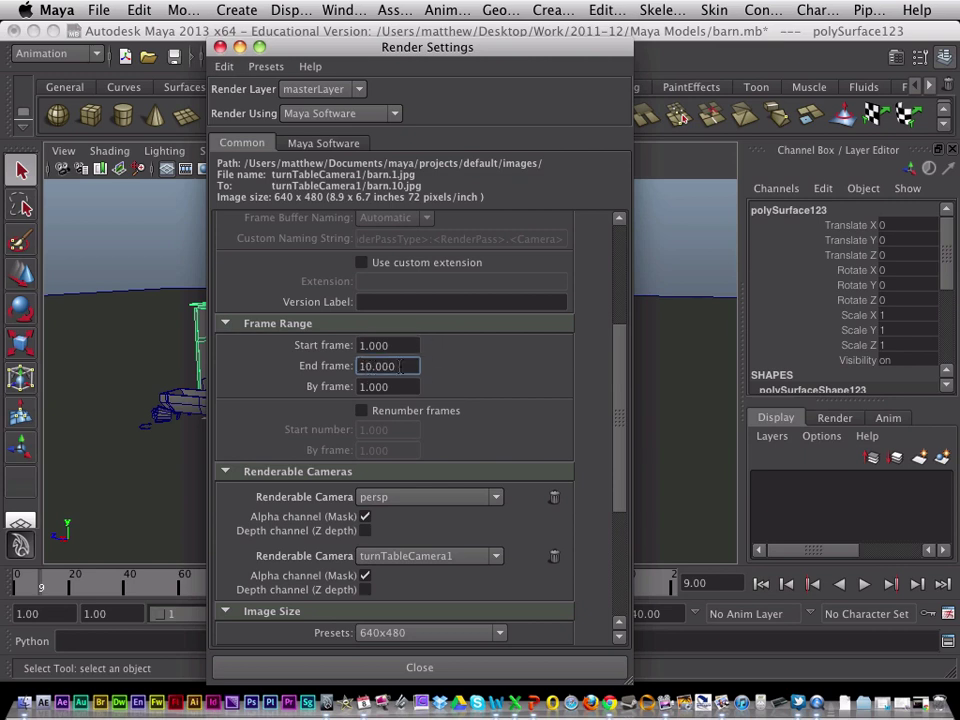
left_click(367, 366)
type("1")
key("Tab")
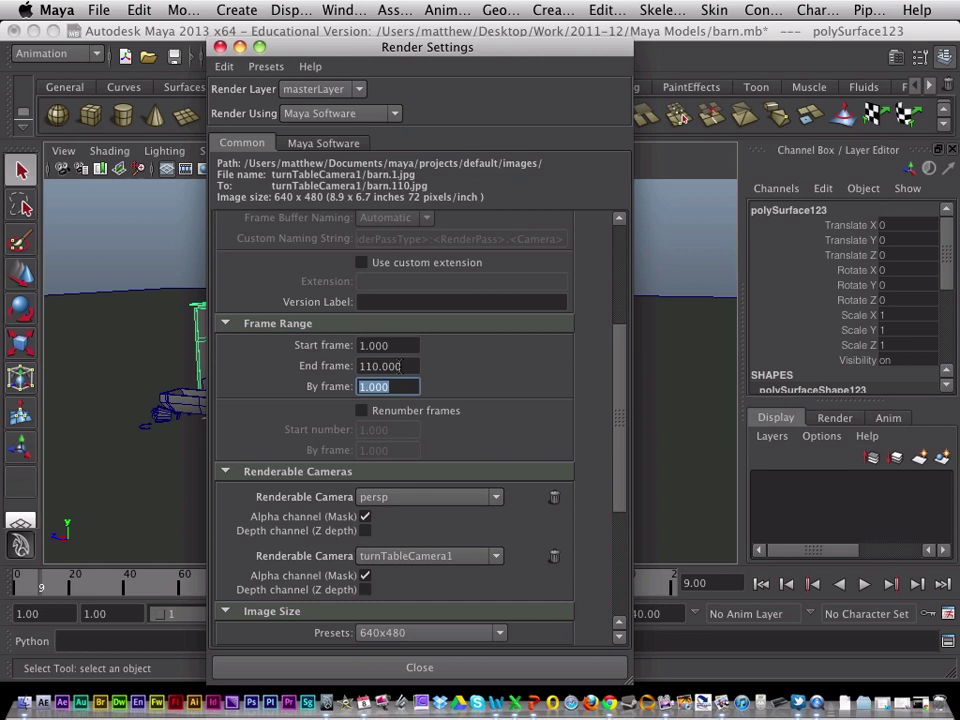
Correct the mistyped End frame value so the render ends at frame 240.
left_click(367, 366)
key("BackSpace")
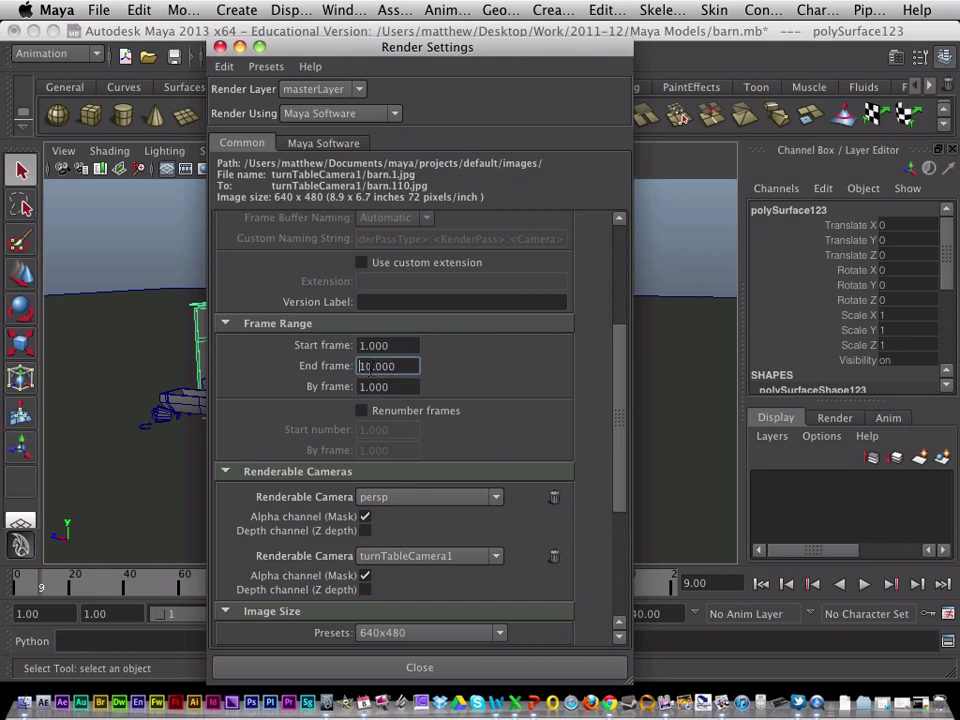
key("BackSpace")
type("23")
key("BackSpace")
type("4")
key("Tab")
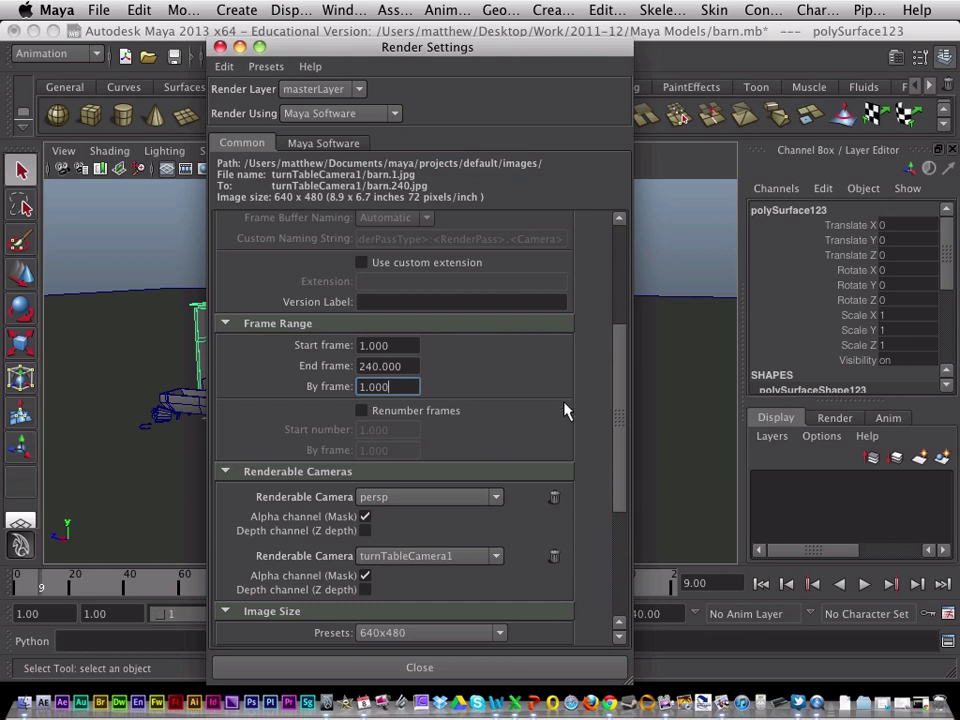
scroll(565, 410, "down", 4)
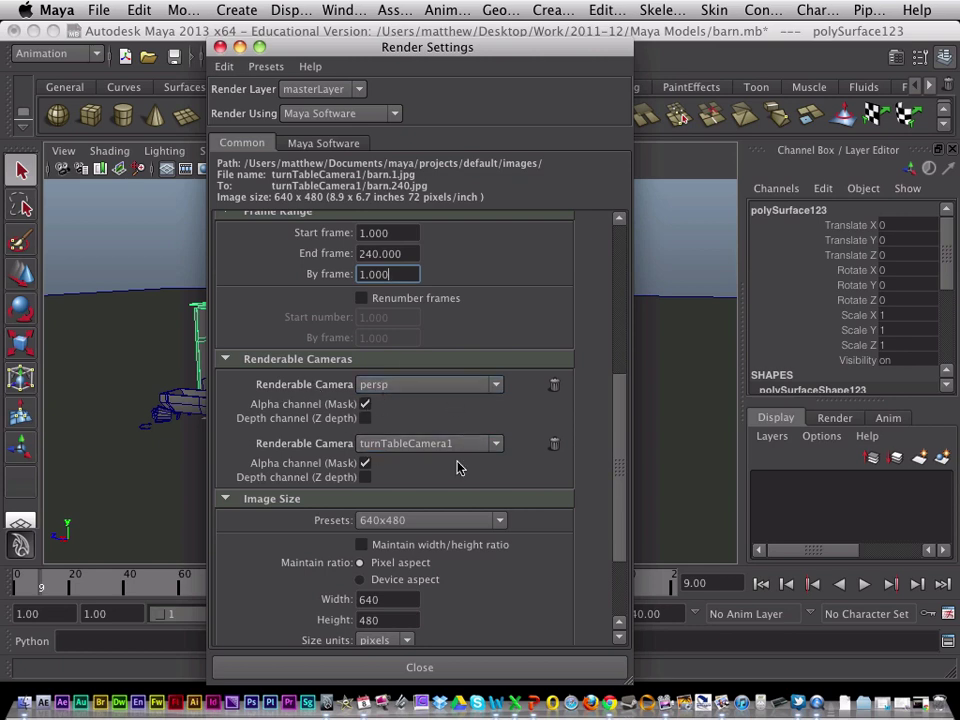
Remove persp from the renderable cameras, leaving only turnTableCamera1.
left_click(555, 386)
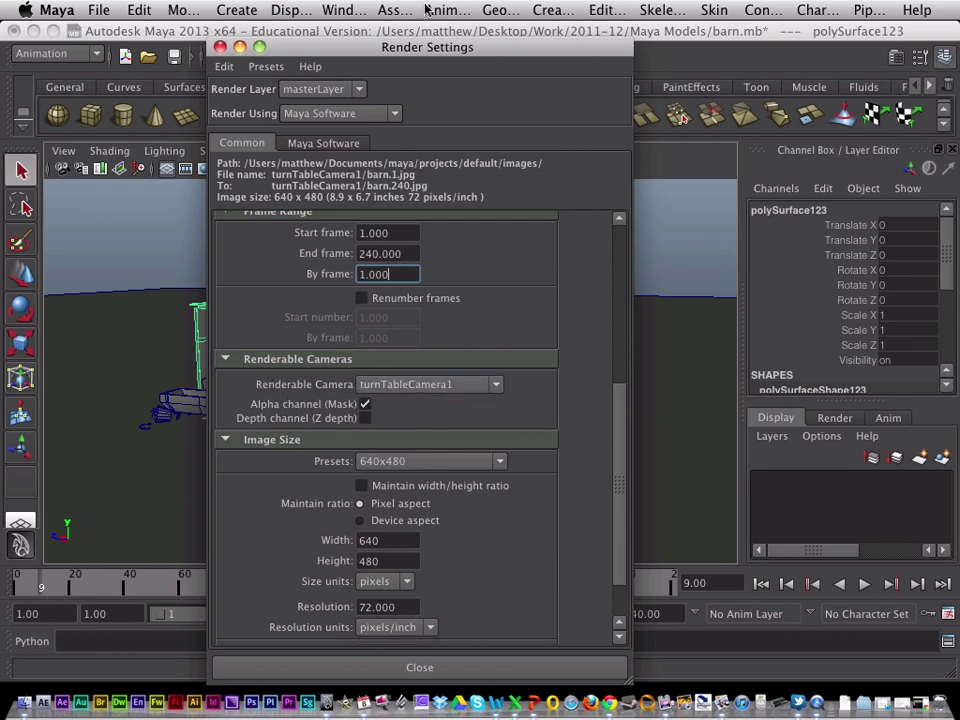
Choose the 640x480 Image Size preset, then scroll Render Settings back to the top.
left_click(407, 461)
scroll(415, 550, "down", 4)
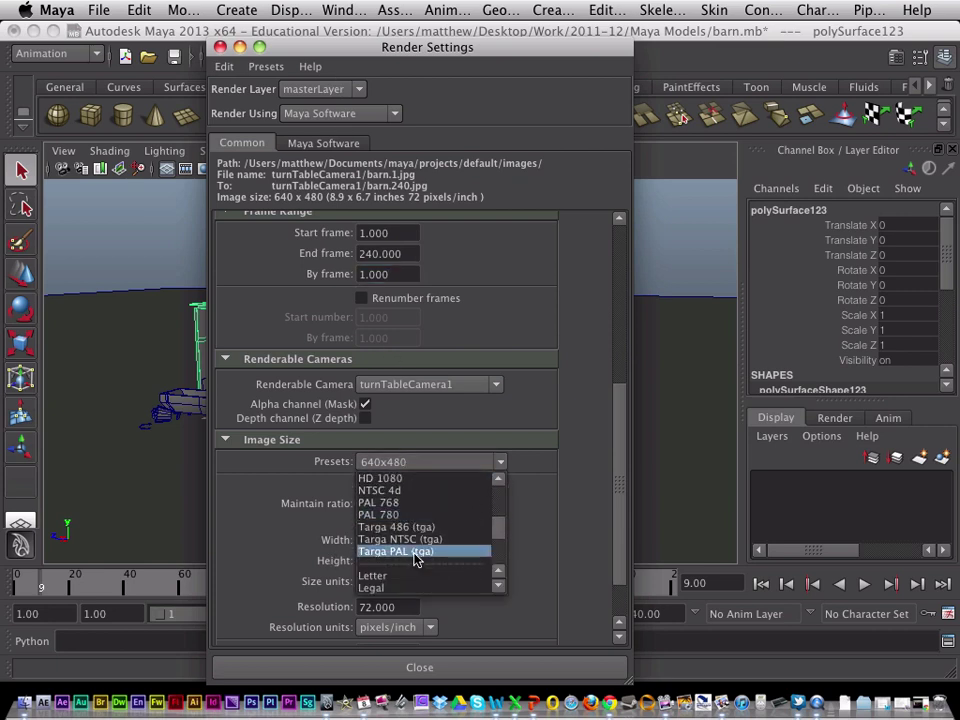
scroll(417, 560, "up", 1)
scroll(417, 558, "up", 1)
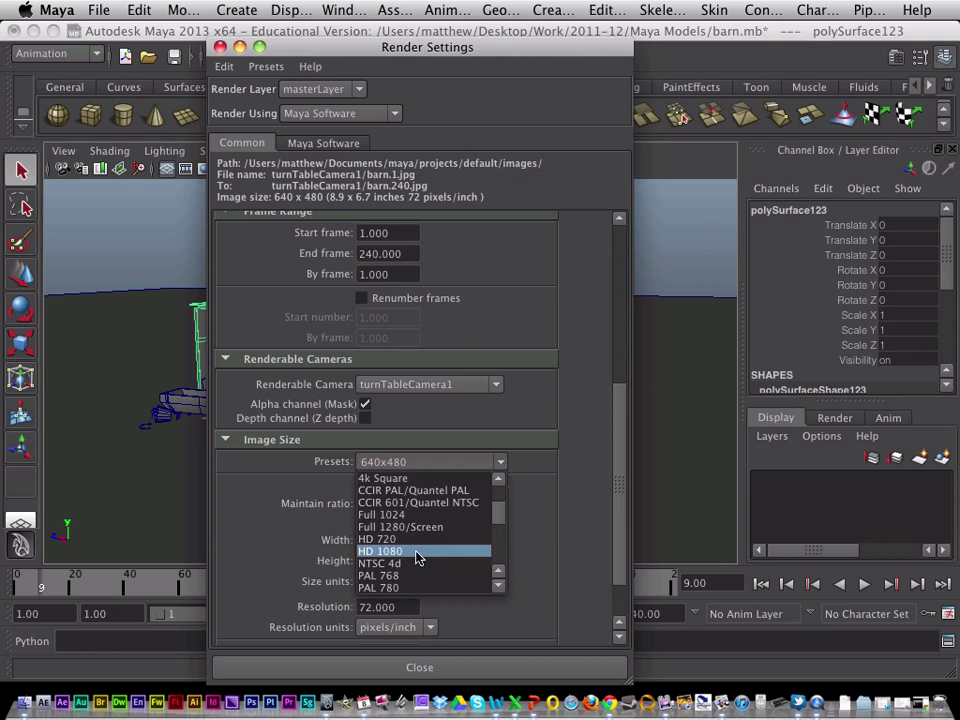
scroll(412, 535, "up", 2)
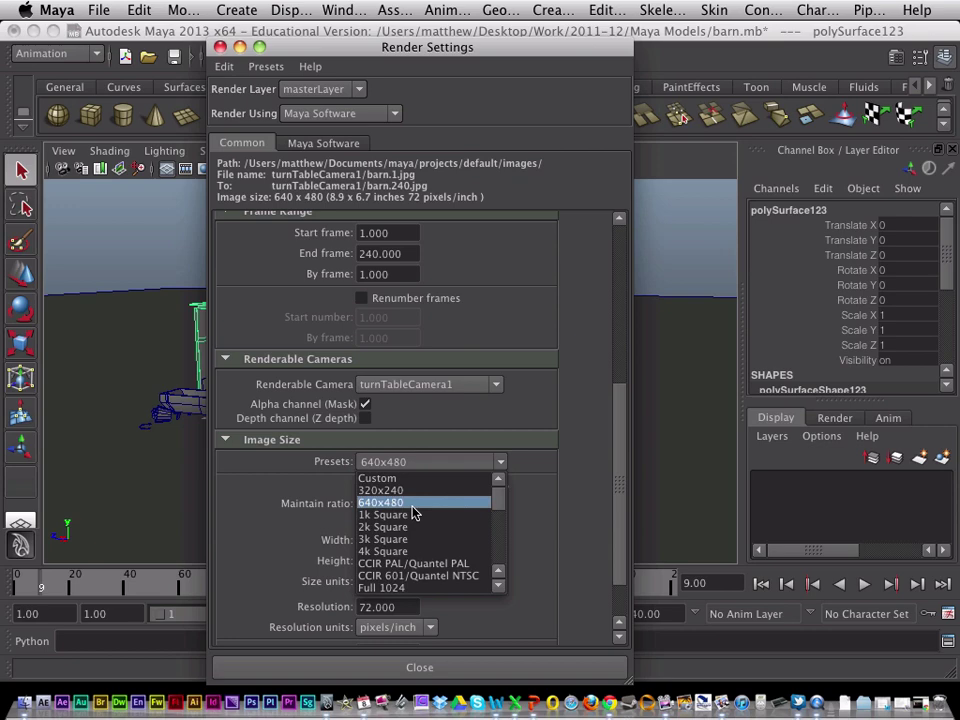
left_click(412, 504)
scroll(621, 498, "down", 2)
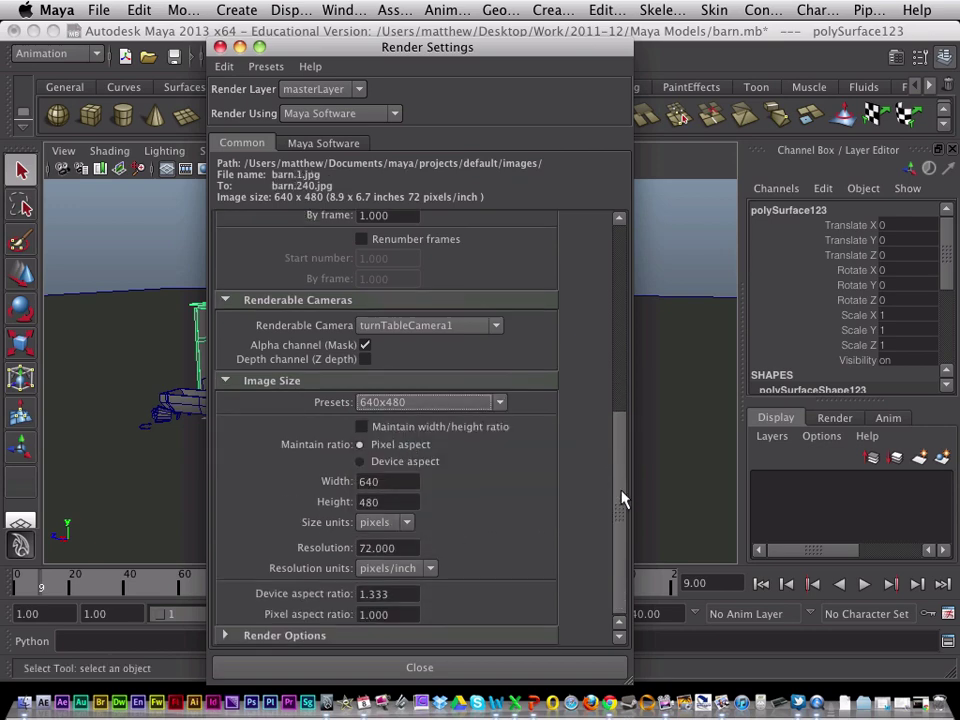
left_click_drag(623, 525, 499, 261)
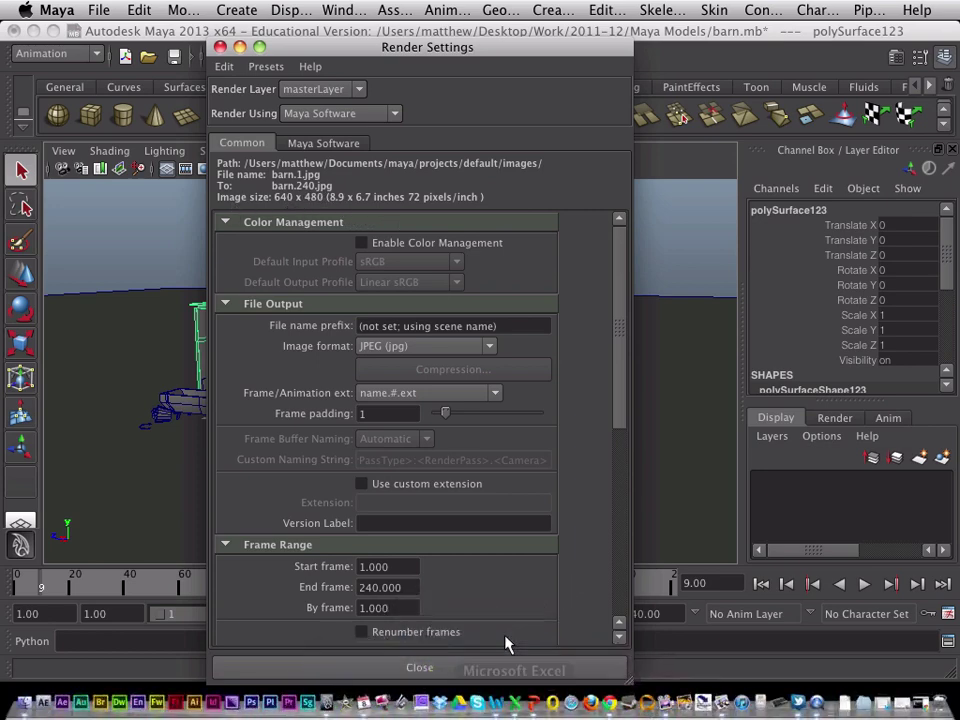
Close Render Settings, switch to the Rendering menu set, and launch Render > Batch Render.
left_click(443, 667)
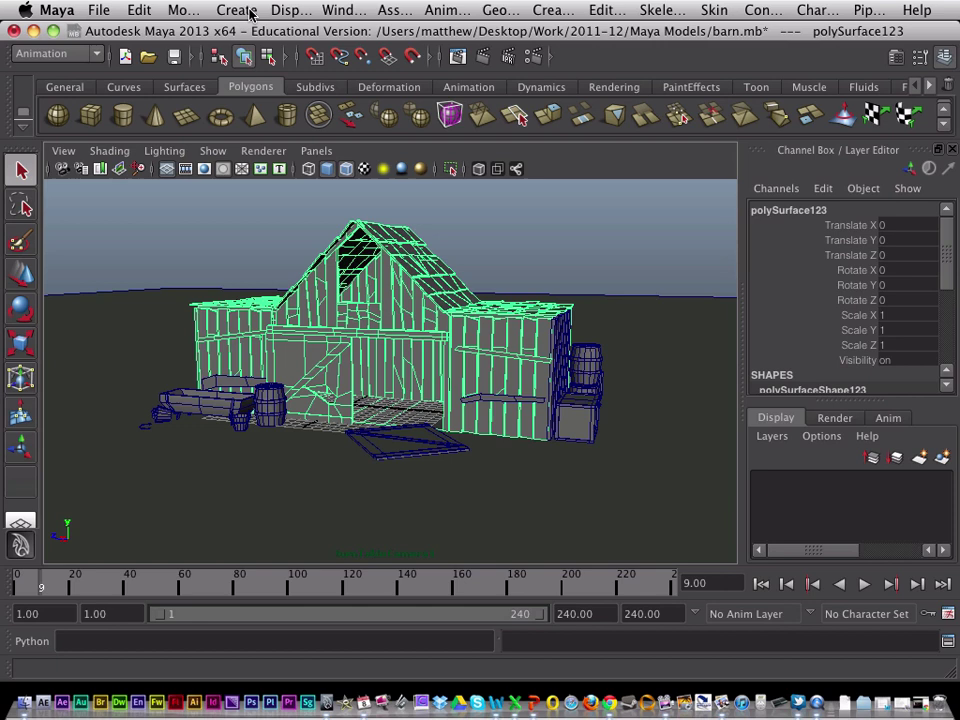
left_click(46, 54)
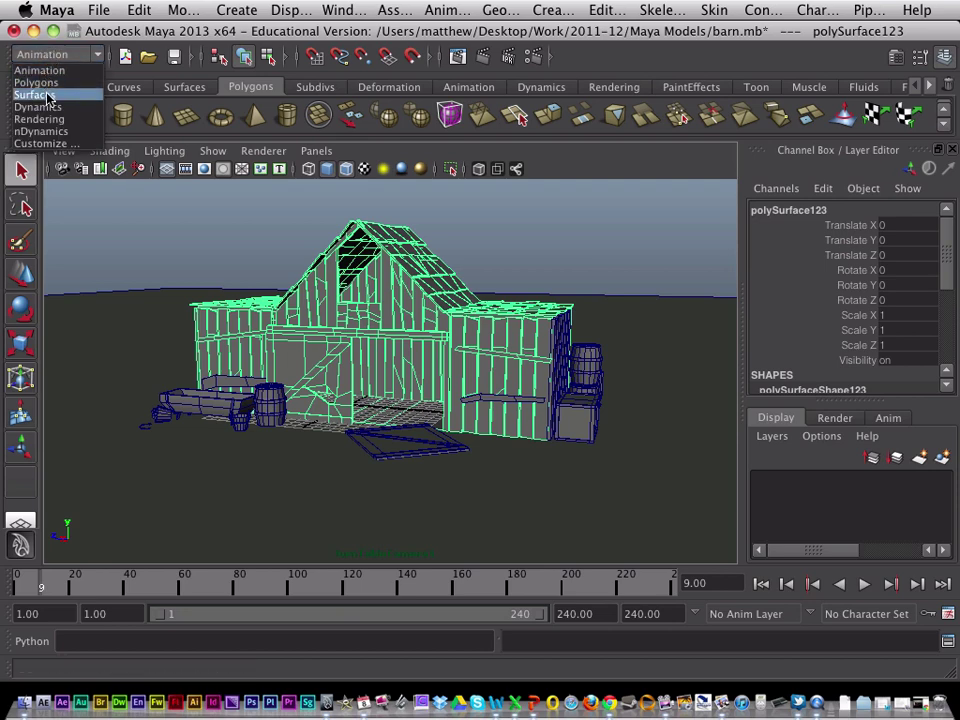
left_click(46, 120)
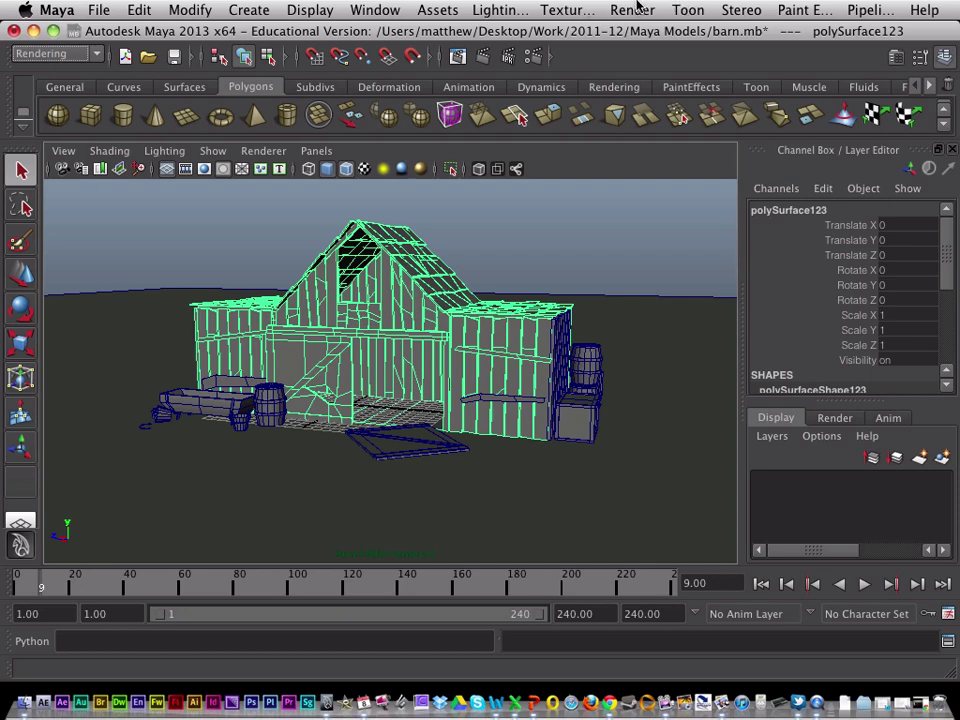
left_click(636, 10)
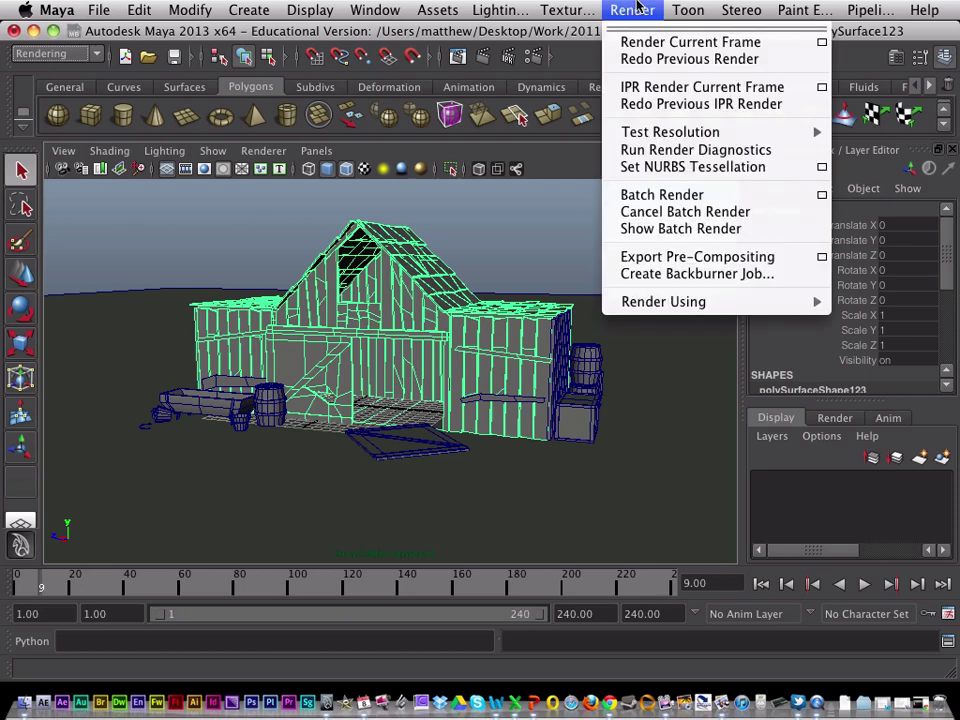
left_click(680, 197)
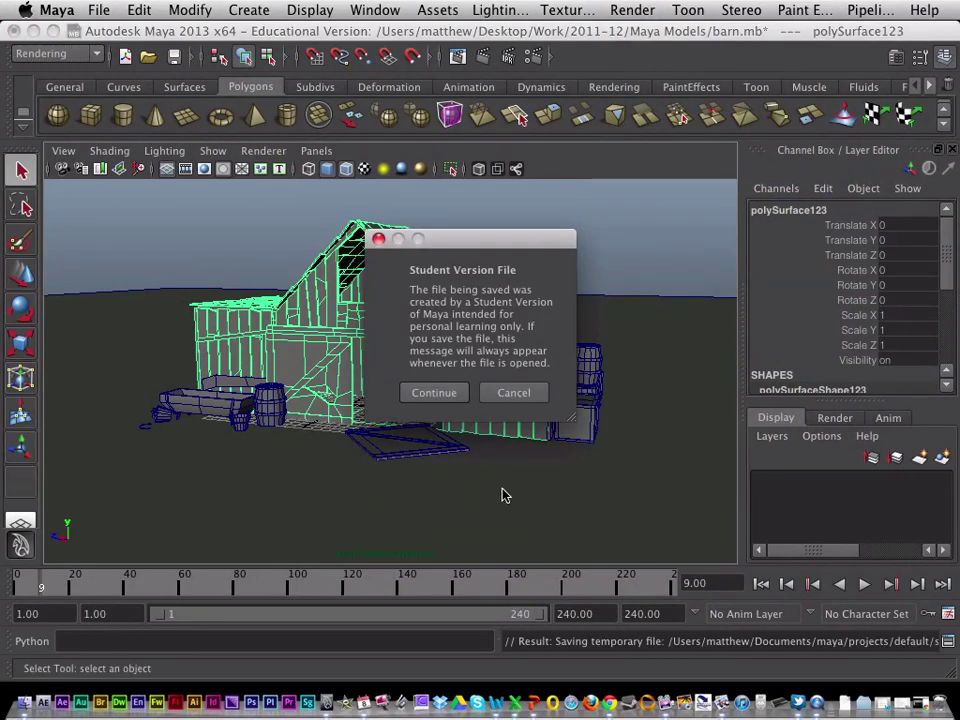
Continue past the Student Version File warning so the batch render runs.
left_click(434, 392)
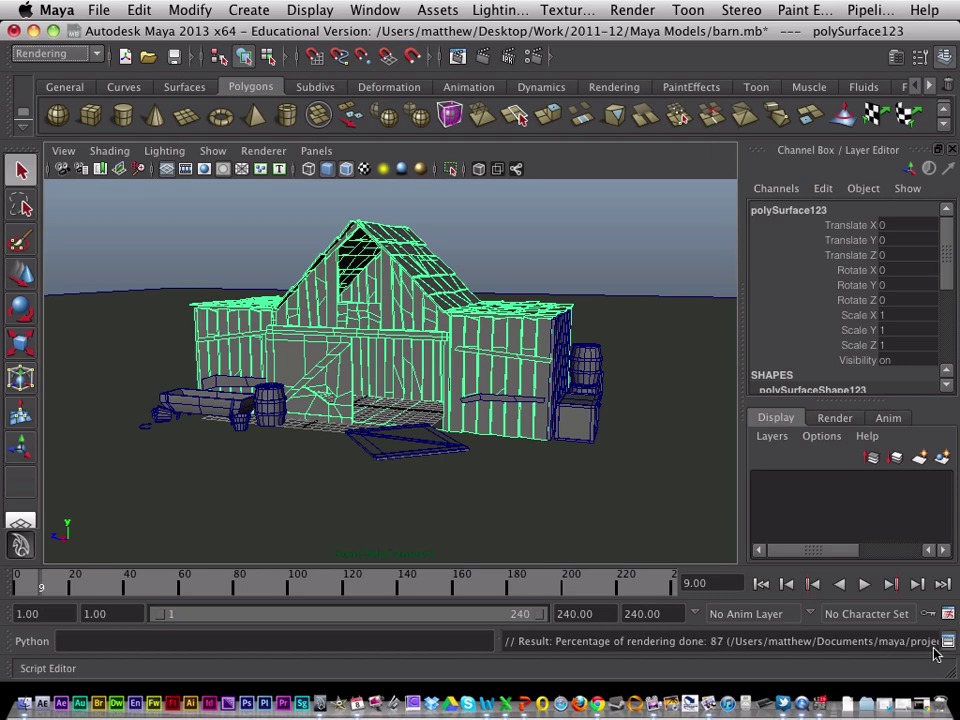
Check the batch render progress in the Script Editor, then close it.
left_click(945, 643)
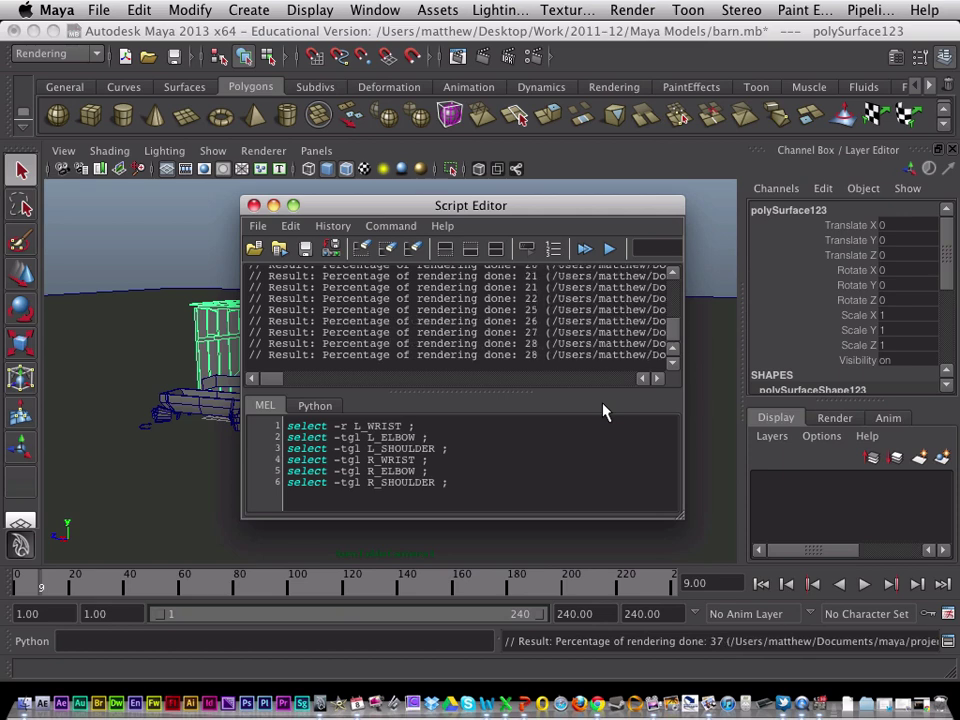
left_click(253, 205)
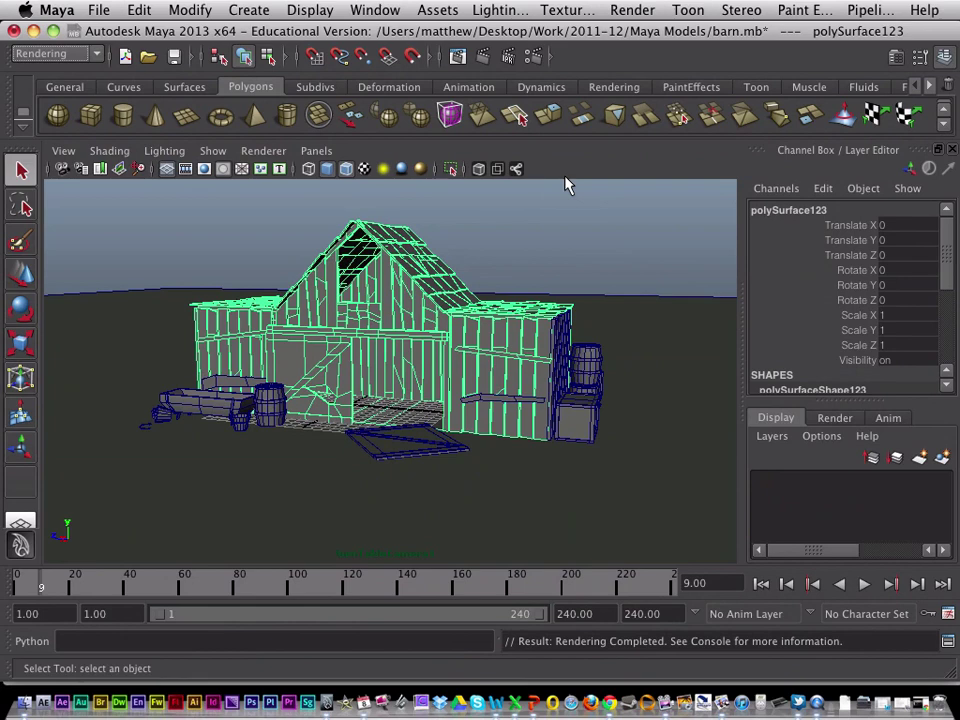
Use Render > Show Batch Render to view barn.240.jpg in Fcheck.
left_click(633, 12)
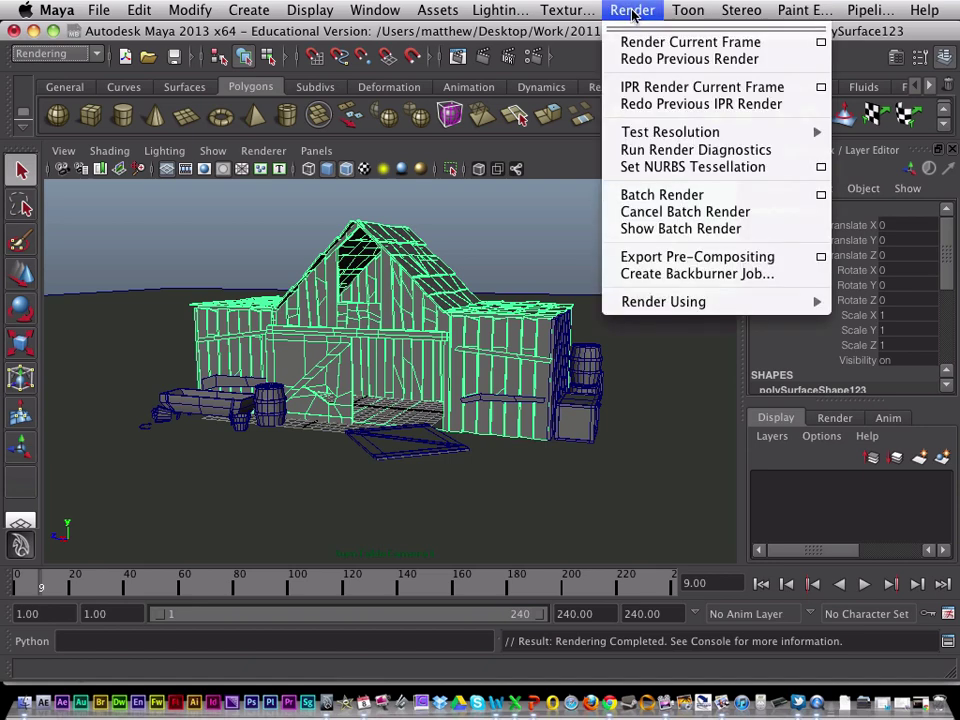
left_click(729, 234)
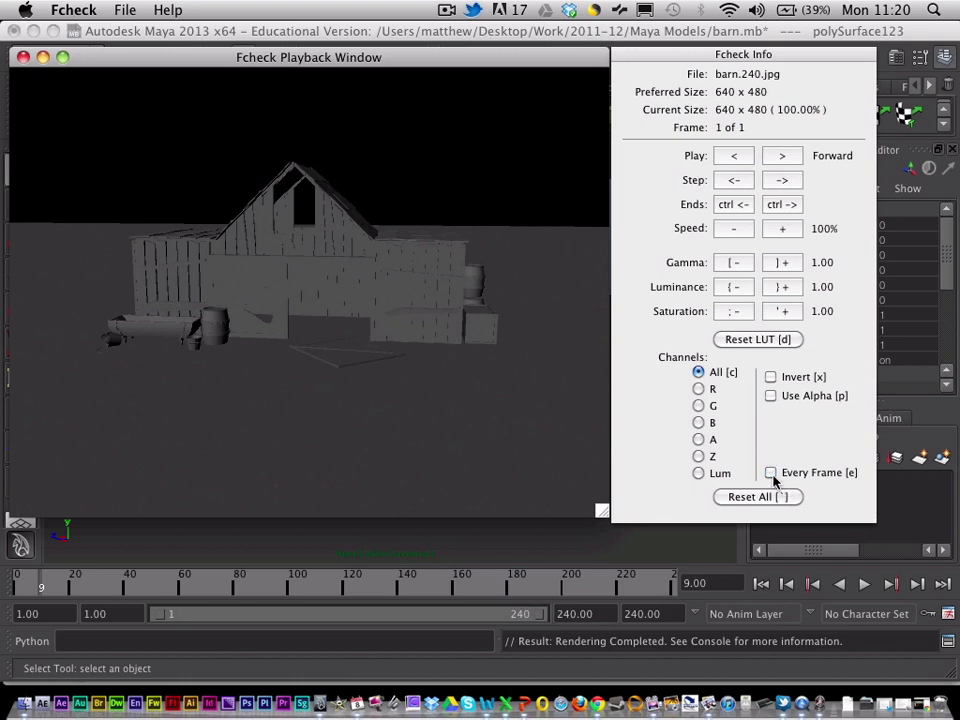
Open the image sequence starting at barn.1.jpg from Documents/maya/projects/default/images.
left_click(124, 12)
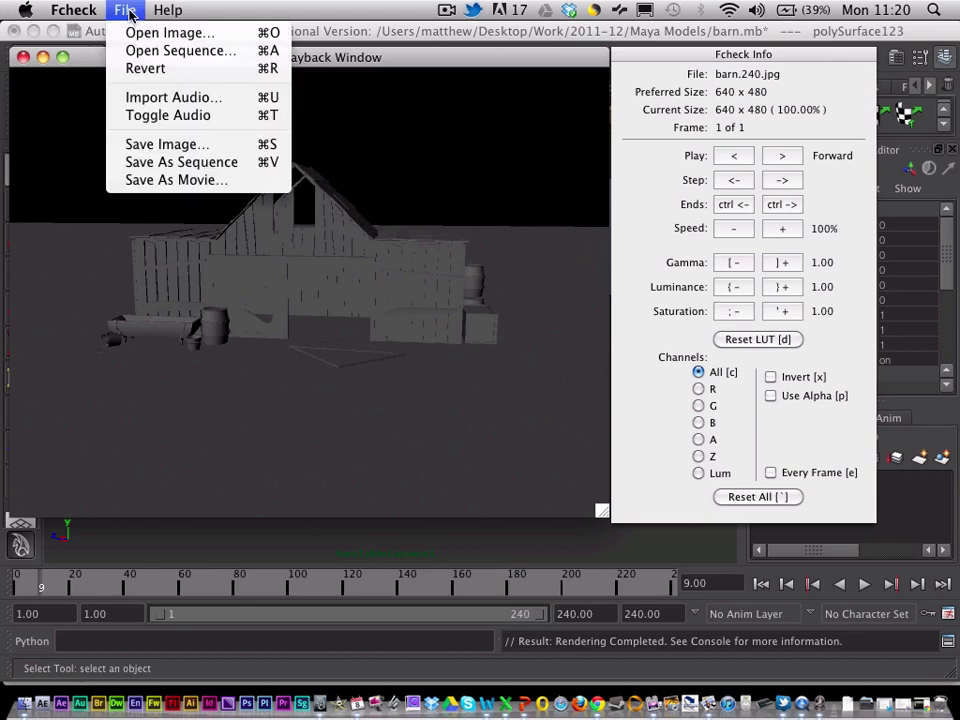
left_click(188, 62)
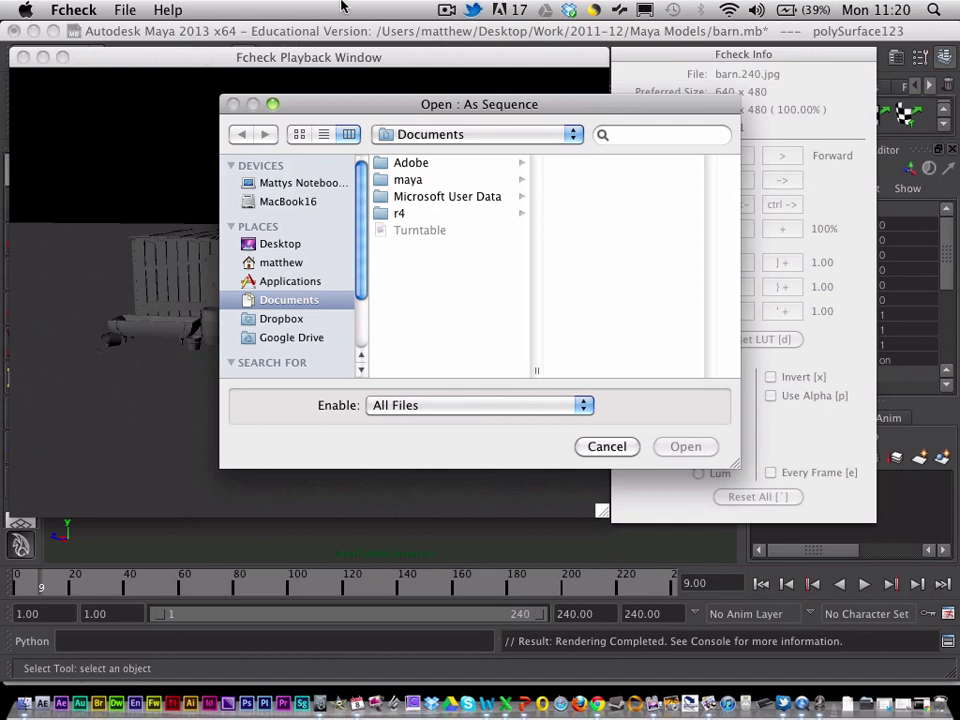
left_click(428, 182)
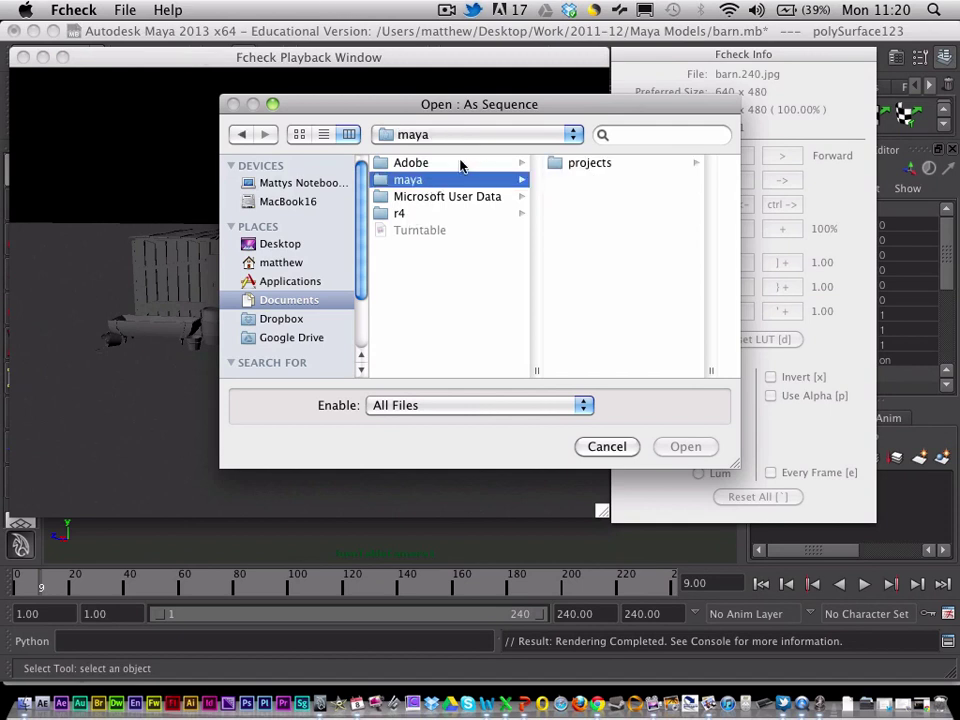
left_click(585, 164)
left_click(622, 165)
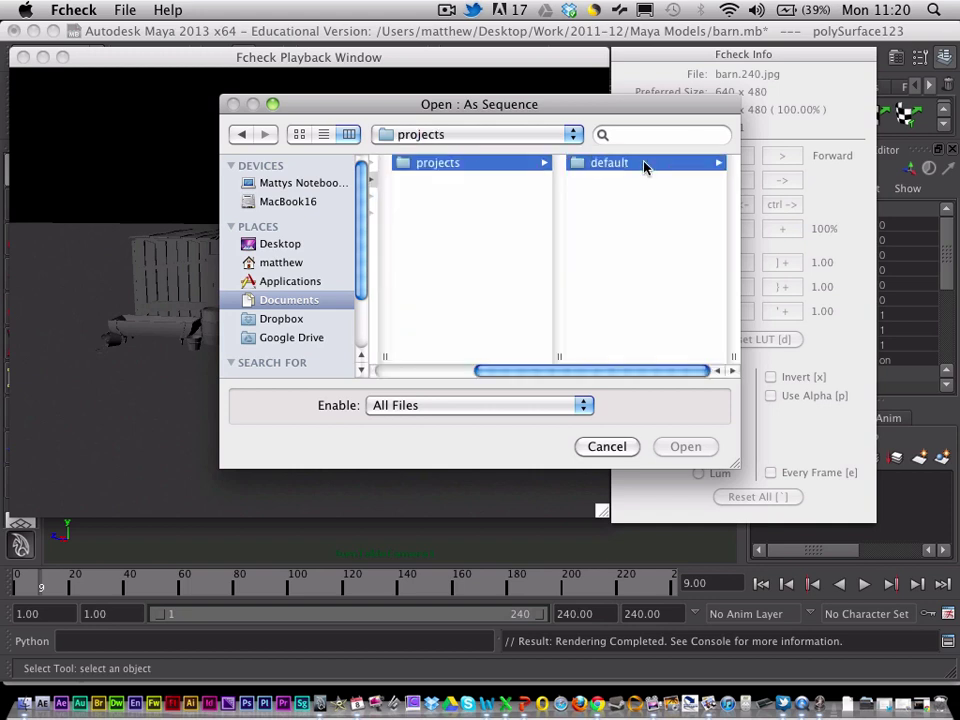
left_click(604, 232)
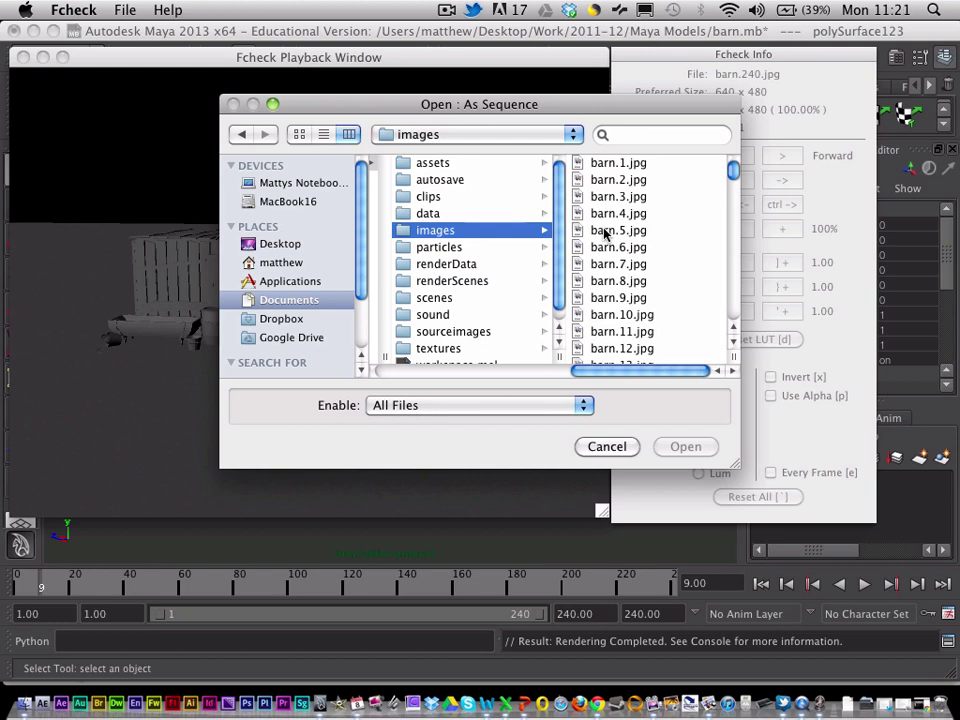
left_click(628, 162)
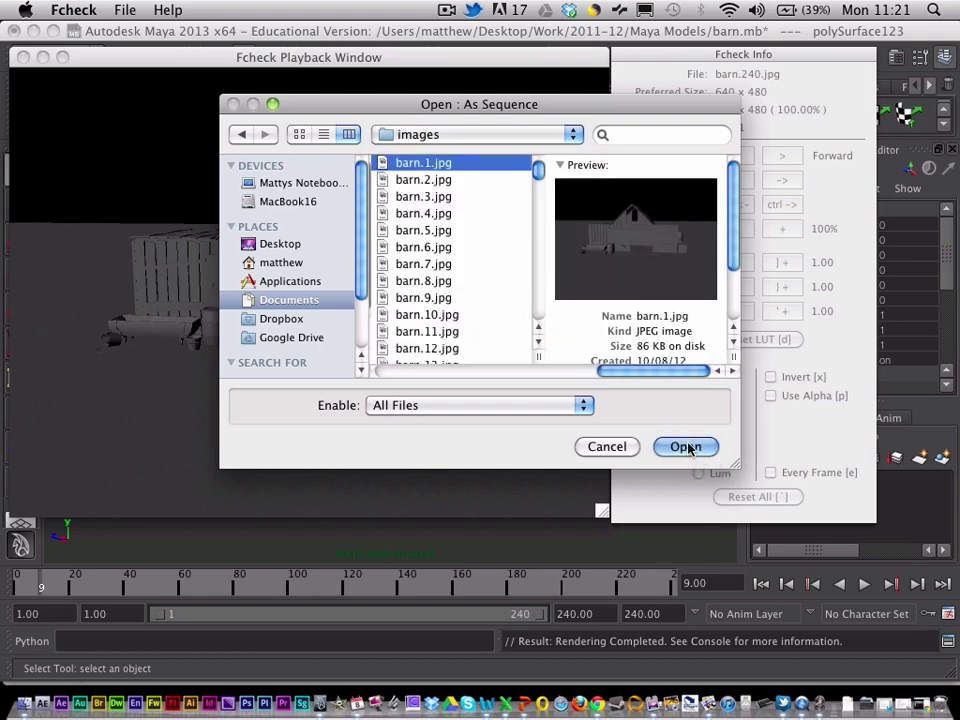
left_click(686, 447)
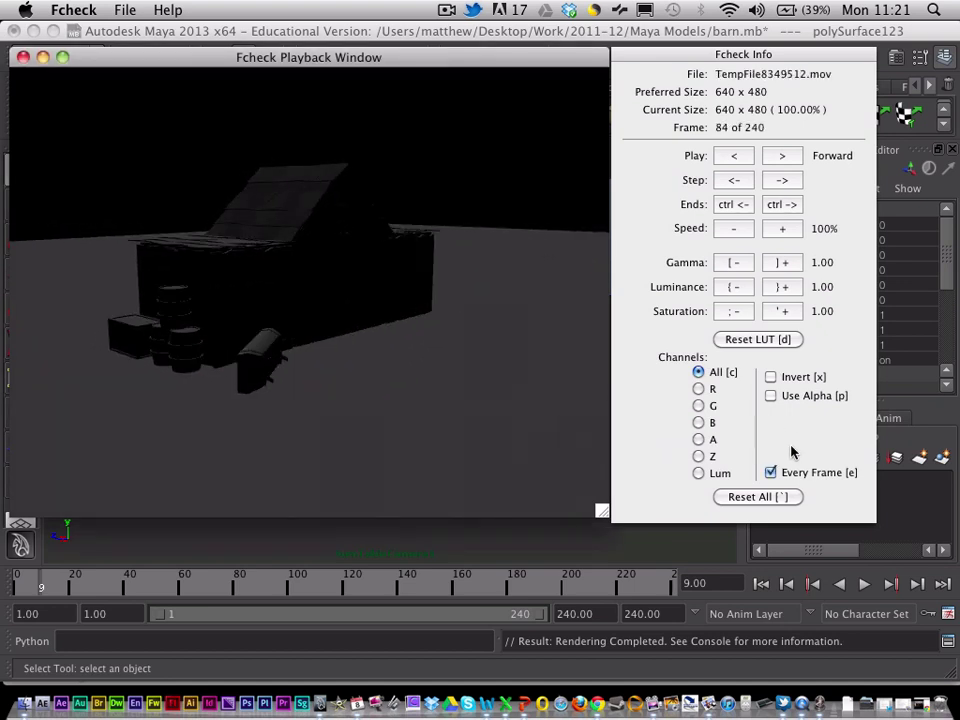
Turn off Every Frame and save the movie 'Barn turntable' to the Desktop using transformations.
left_click(771, 473)
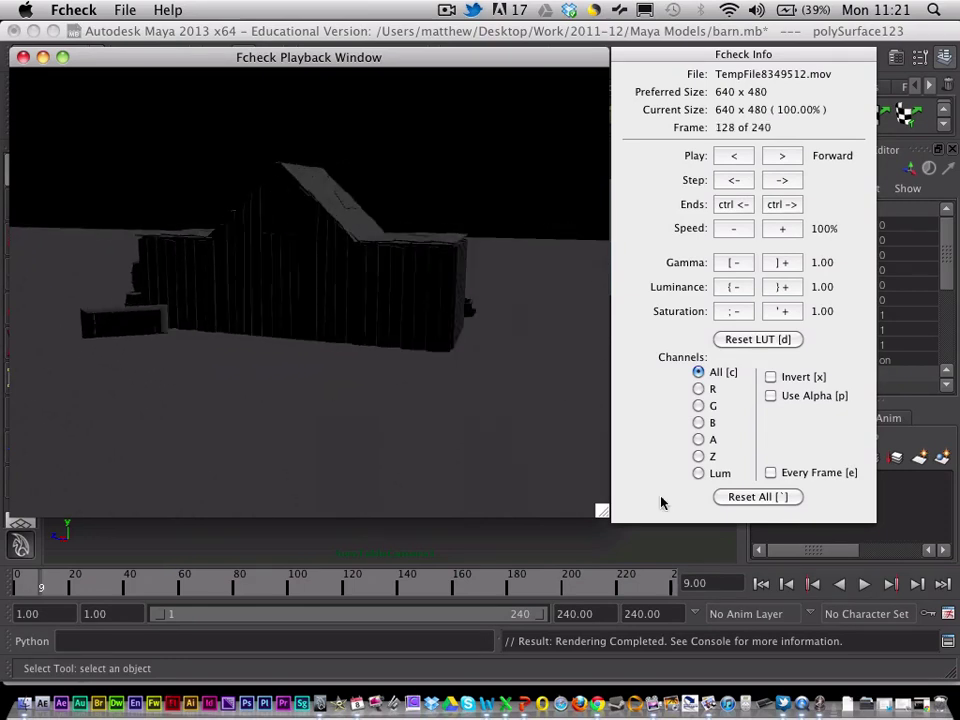
left_click(124, 10)
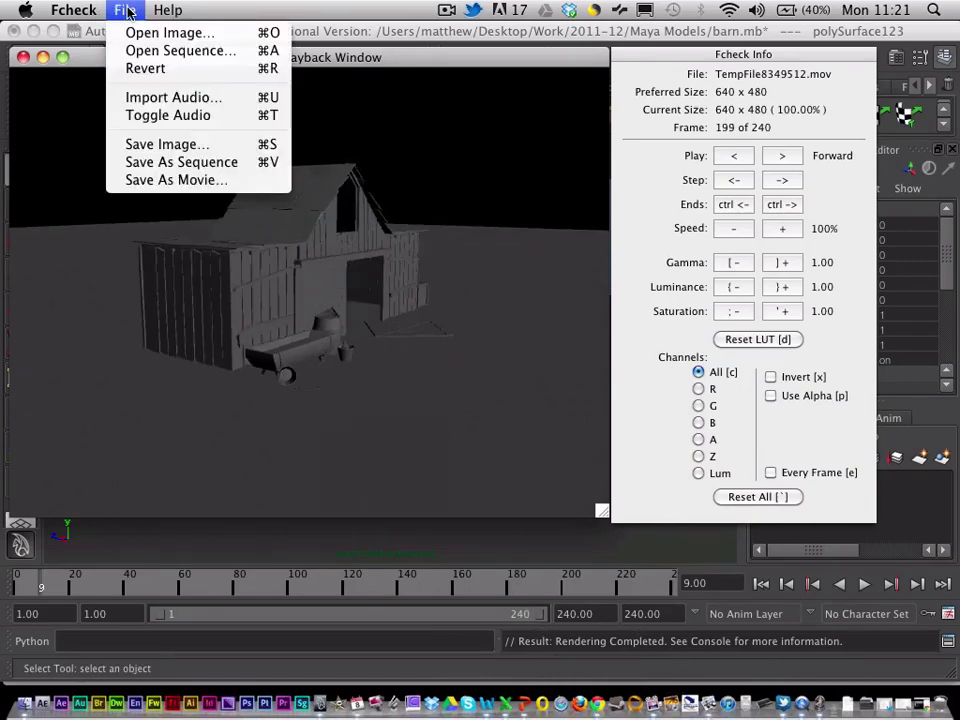
left_click(227, 181)
left_click(519, 236)
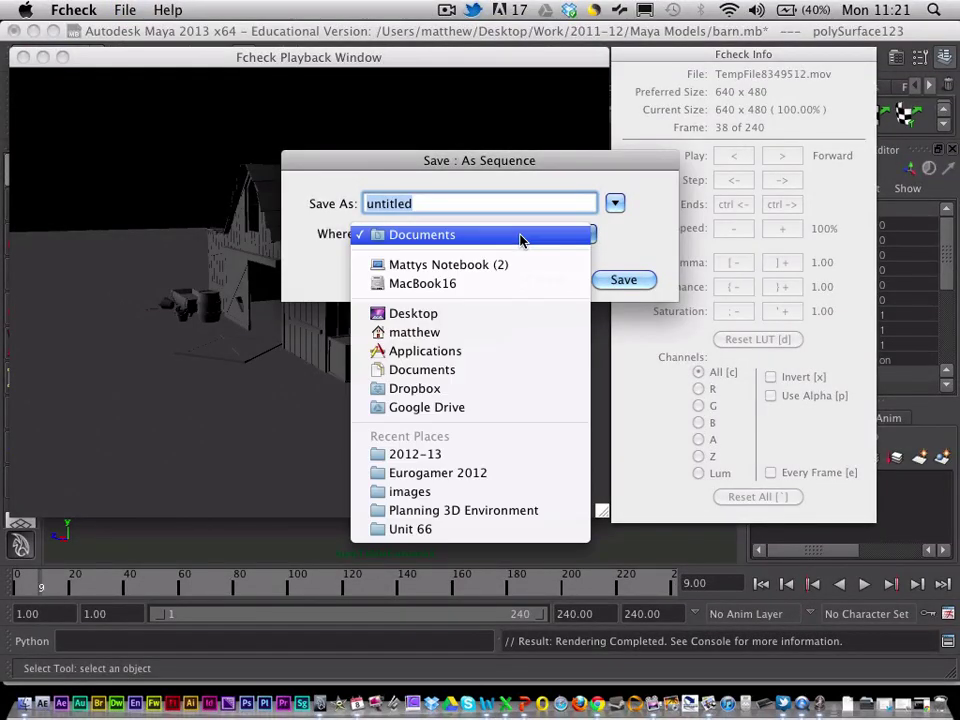
left_click(431, 315)
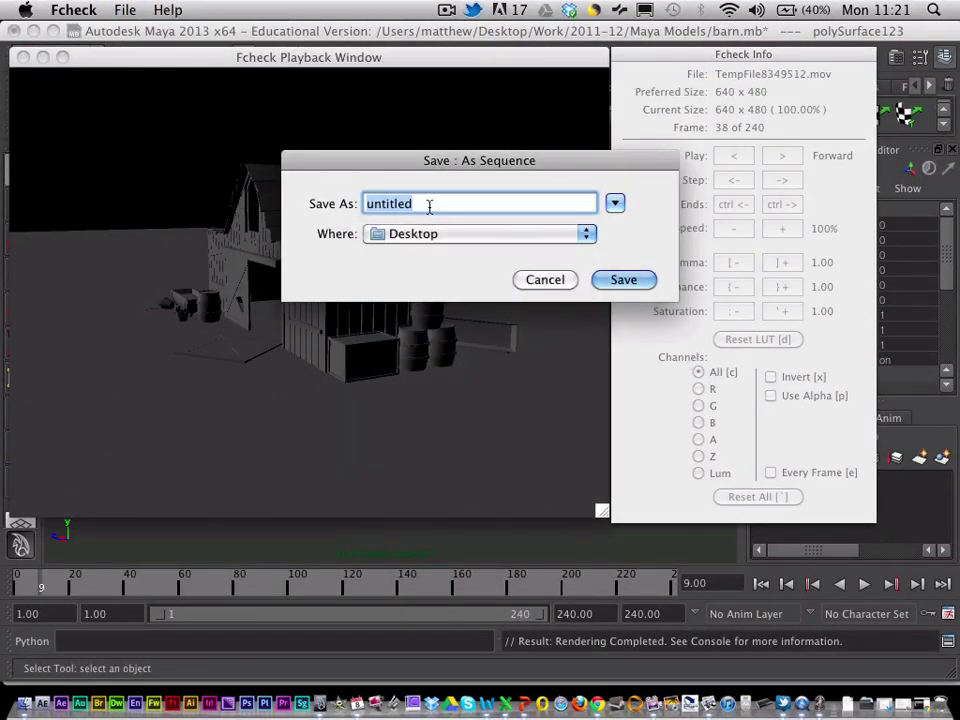
type("Barn turntable")
key("Return")
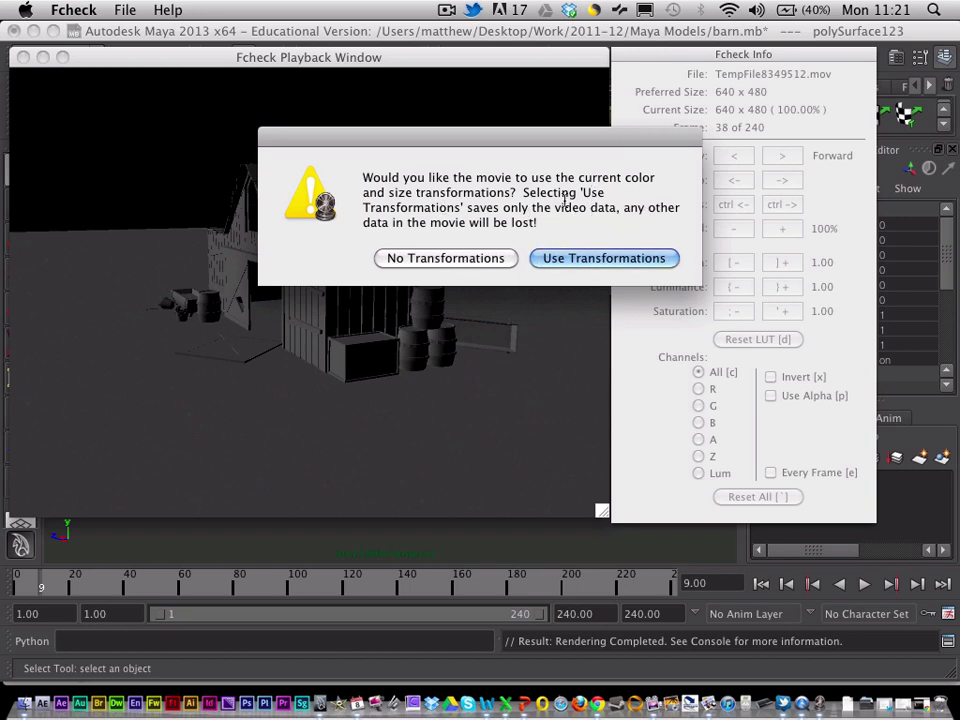
left_click(605, 262)
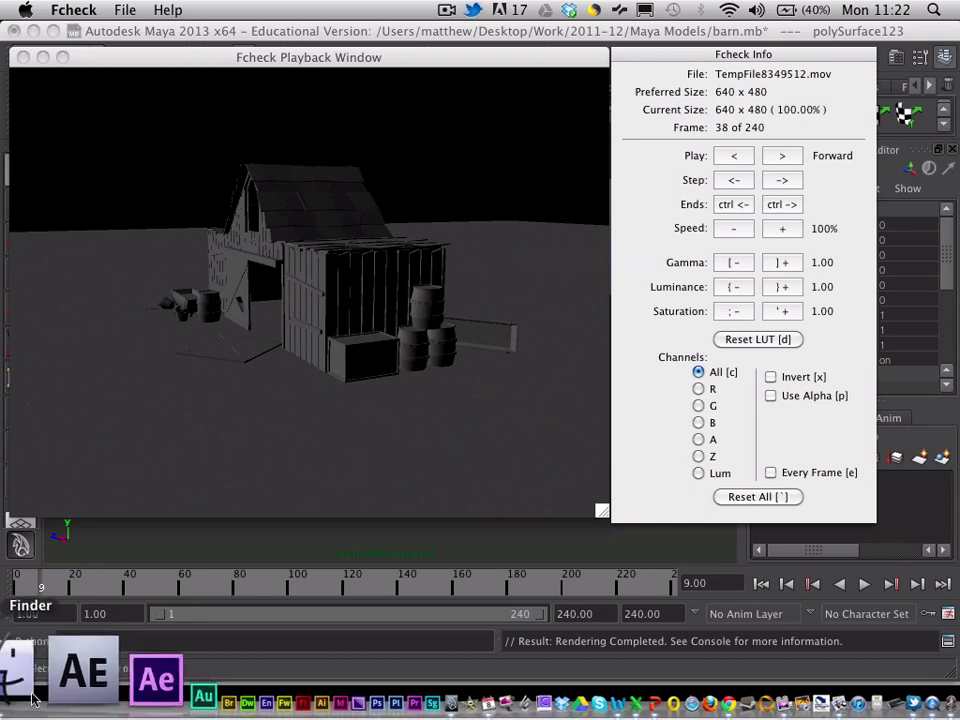
Show the Desktop folder in Finder and try opening Barn turntable.mov.
left_click(30, 675)
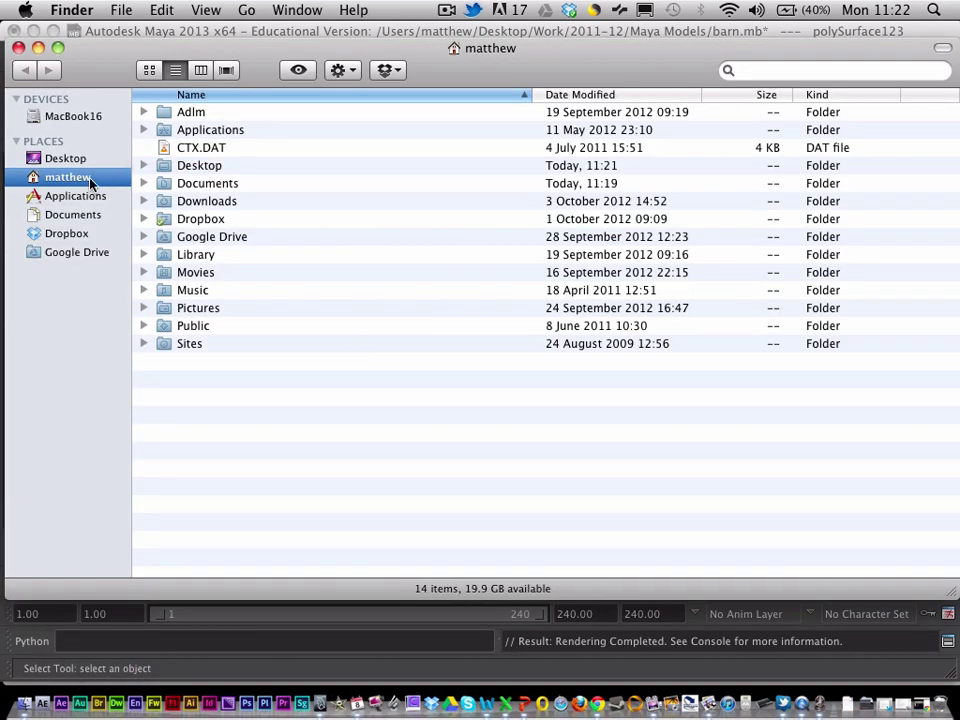
left_click(66, 158)
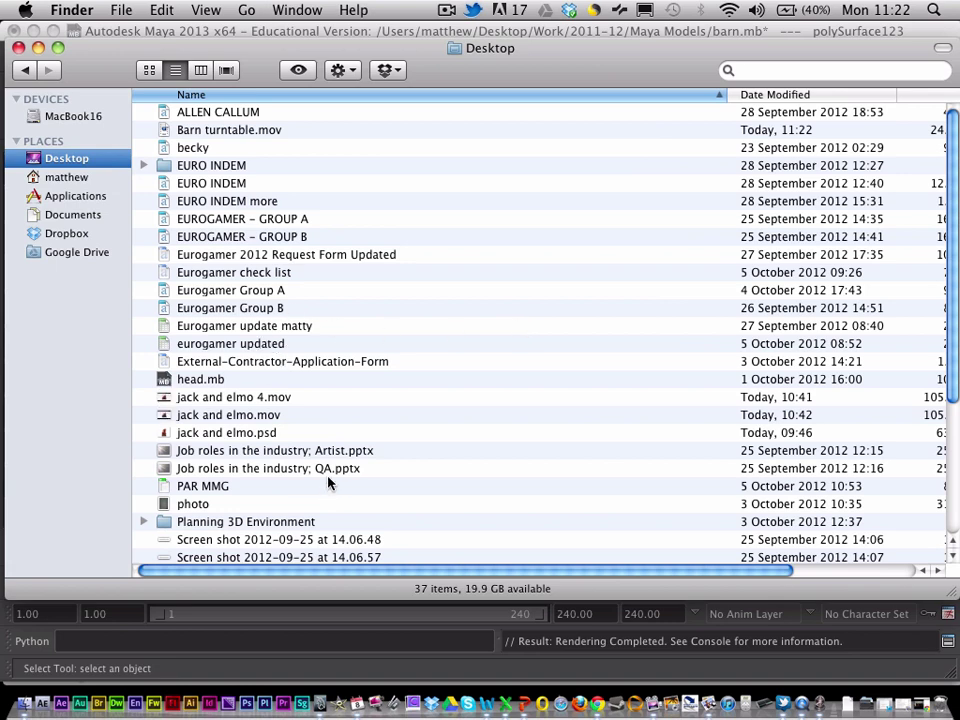
left_click(250, 131)
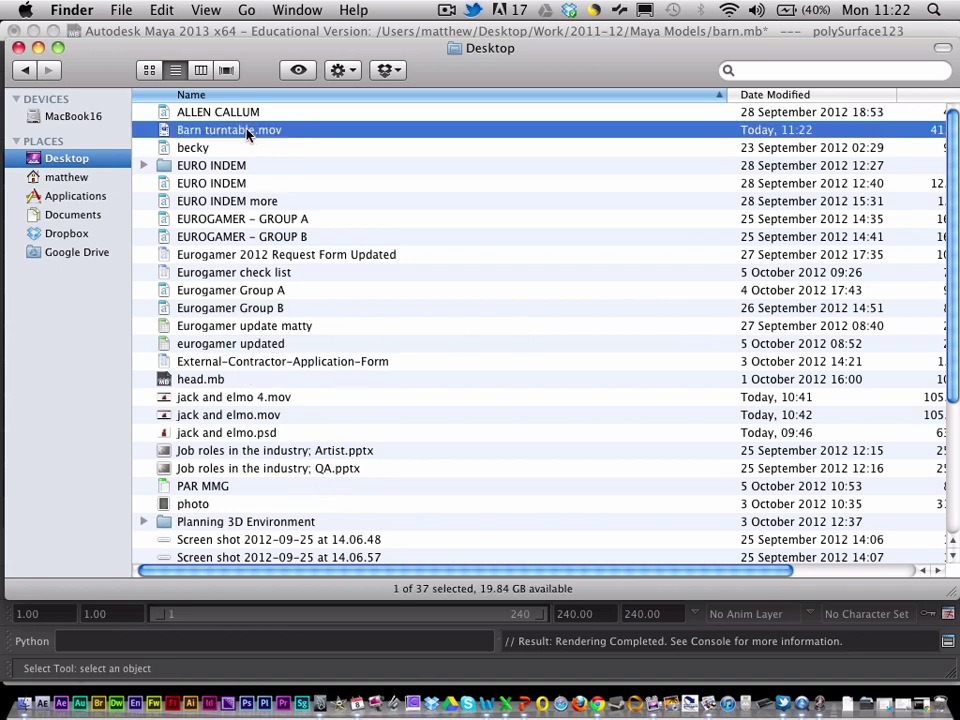
double_click(247, 135)
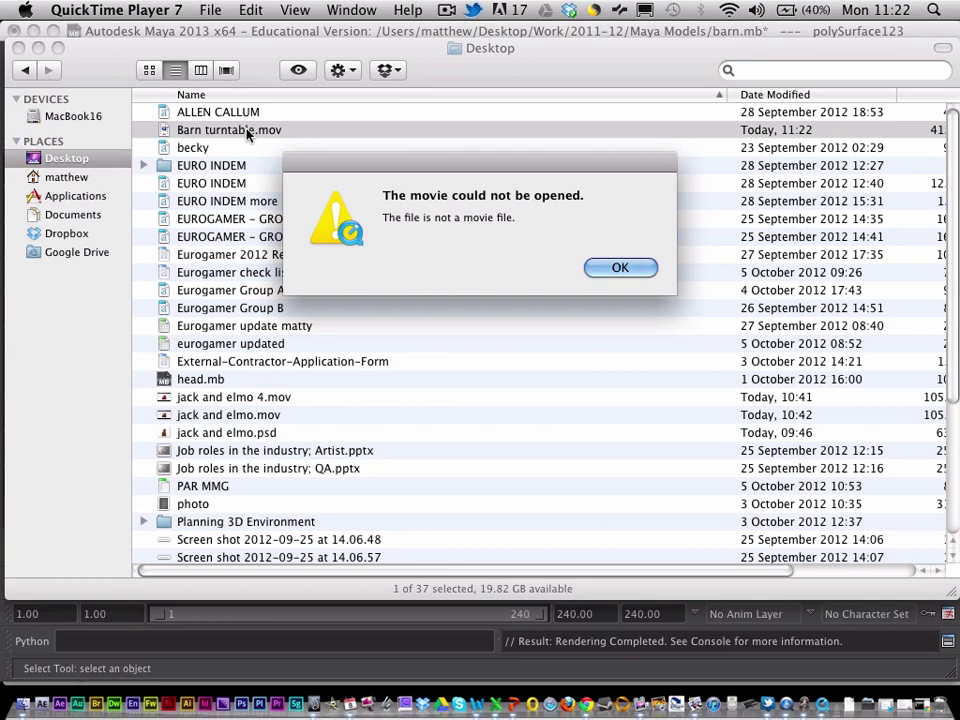
Dismiss the could-not-open error, retry opening Barn turntable.mov, and dismiss the error again.
left_click(640, 267)
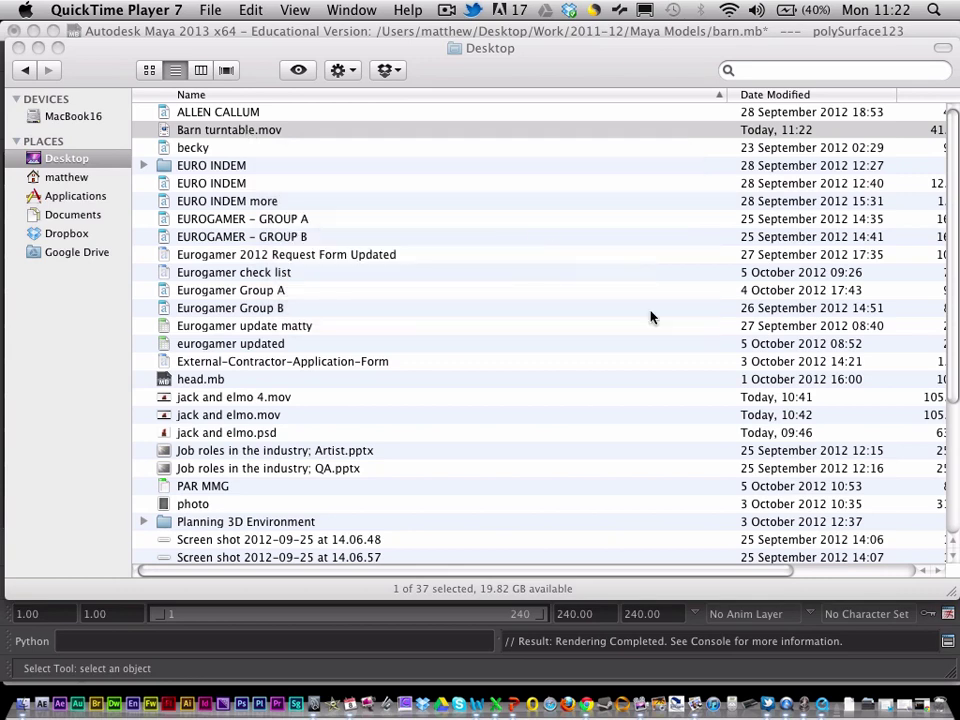
left_click(484, 575)
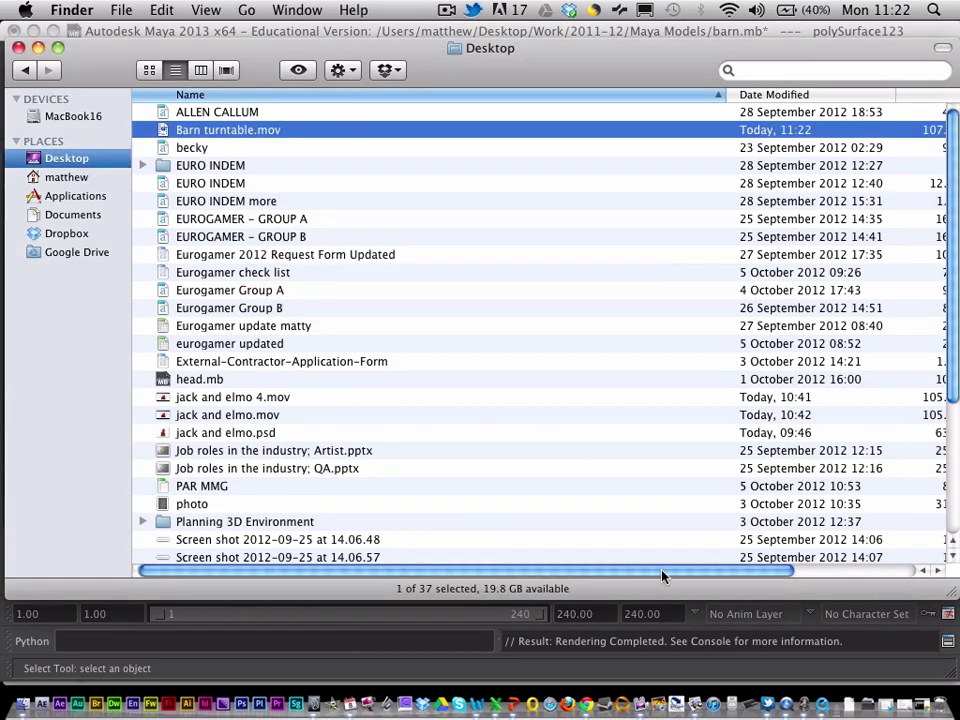
scroll(662, 575, "right", 5)
scroll(199, 377, "left", 5)
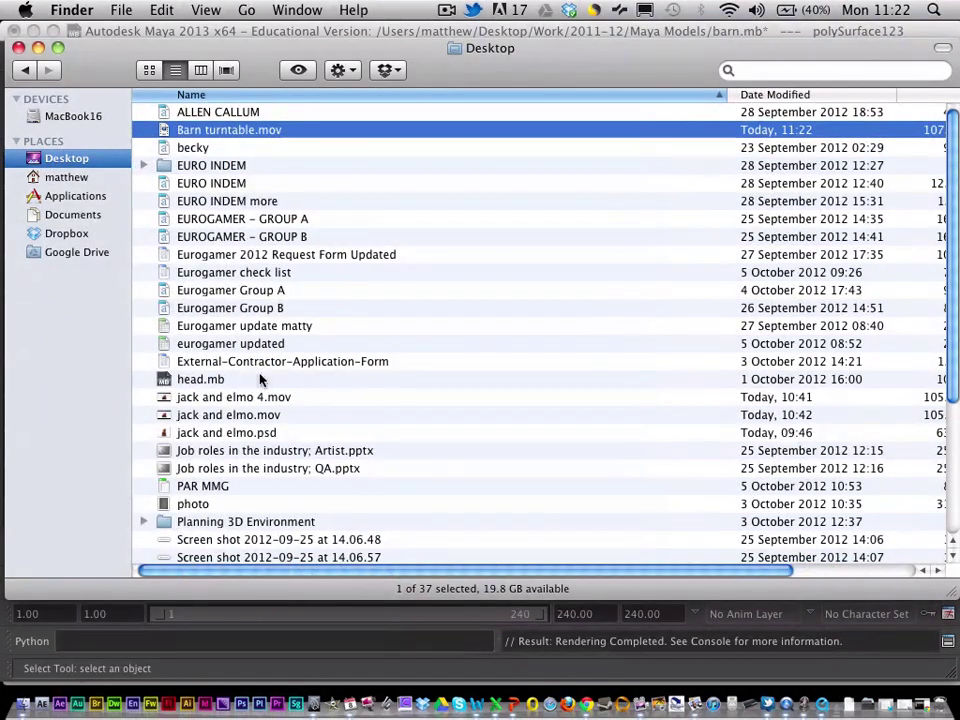
double_click(220, 130)
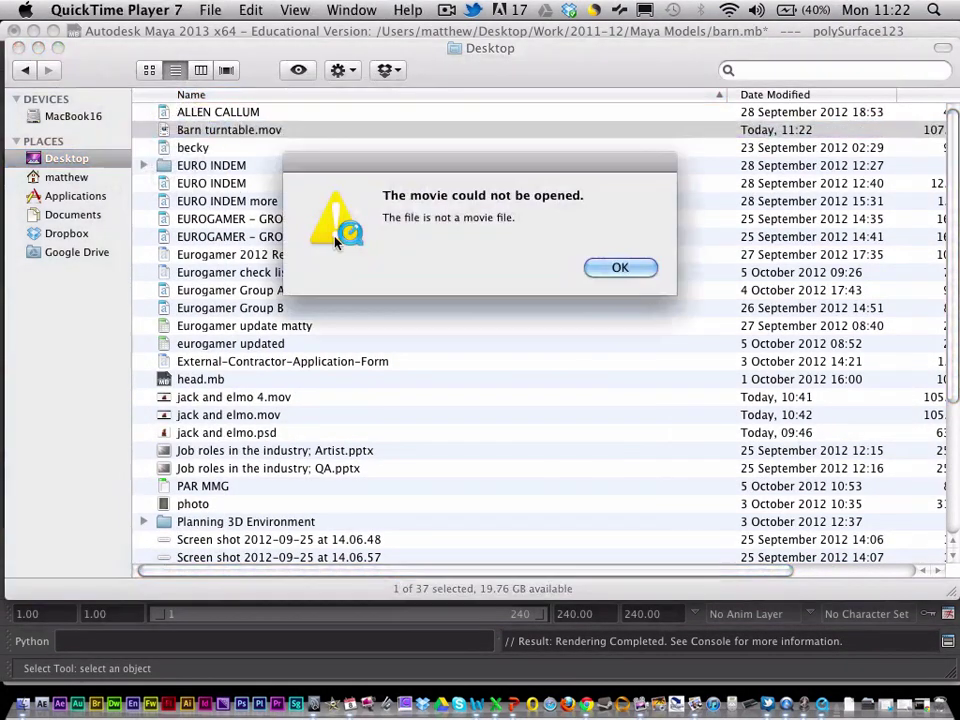
left_click(622, 266)
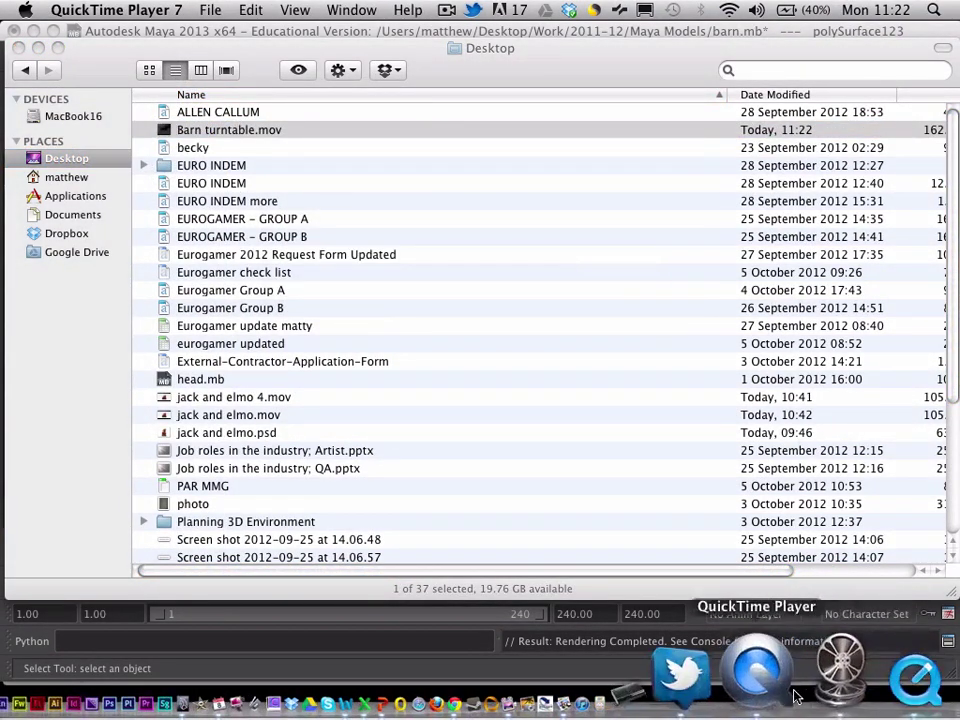
Open Barn turntable.mov in QuickTime Player and play it through, pausing at the end.
double_click(210, 133)
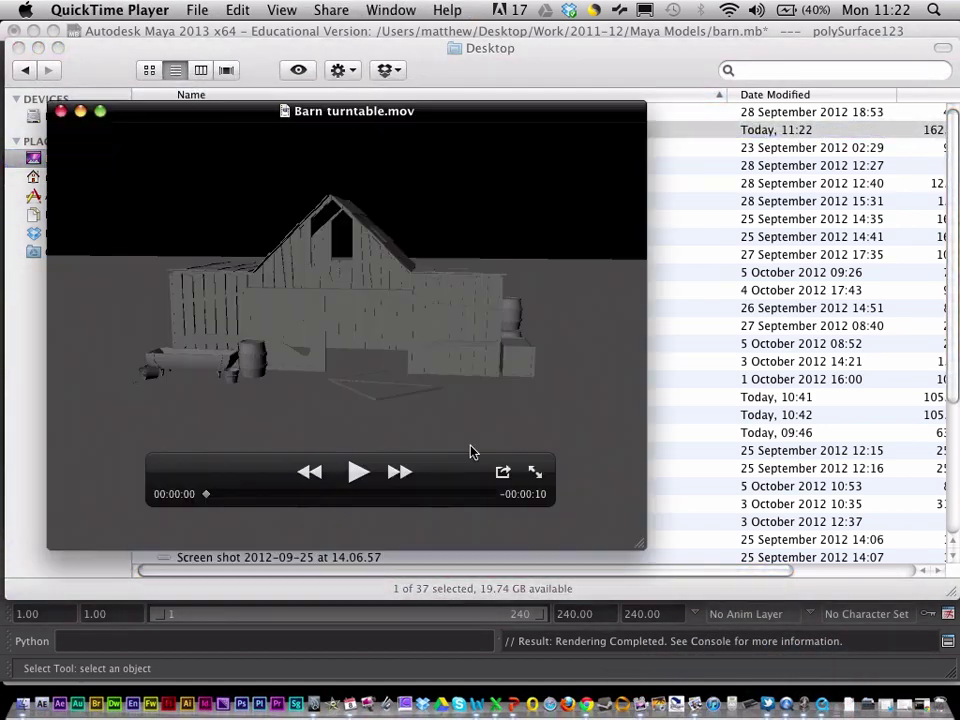
left_click(356, 473)
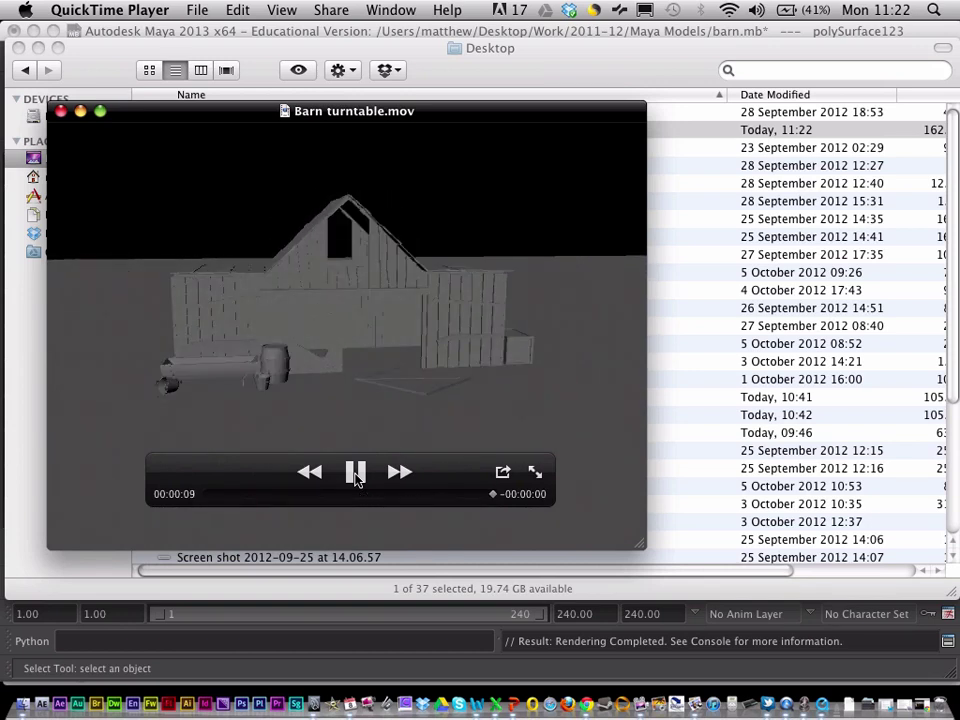
left_click(356, 474)
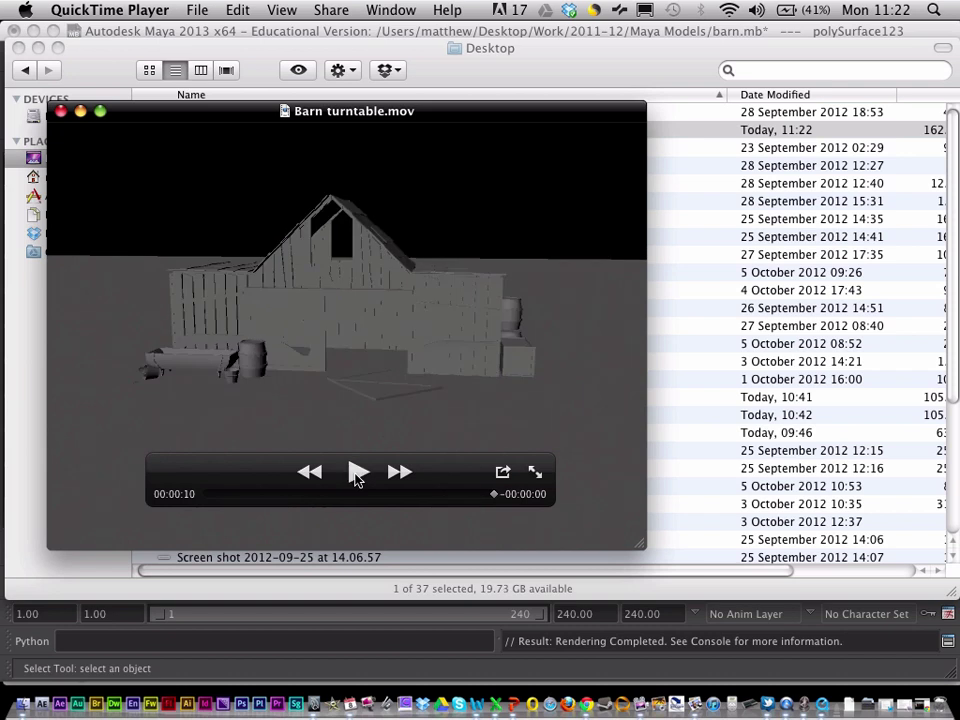